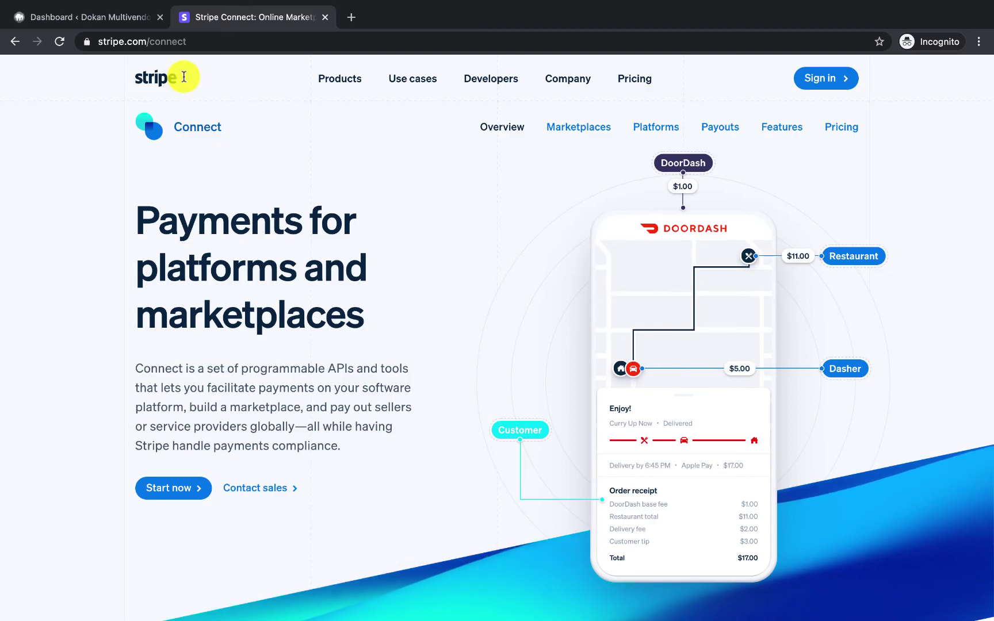
Go to Dokan > Modules from the dashboard and switch on the Stripe Connect module
left_click(106, 20)
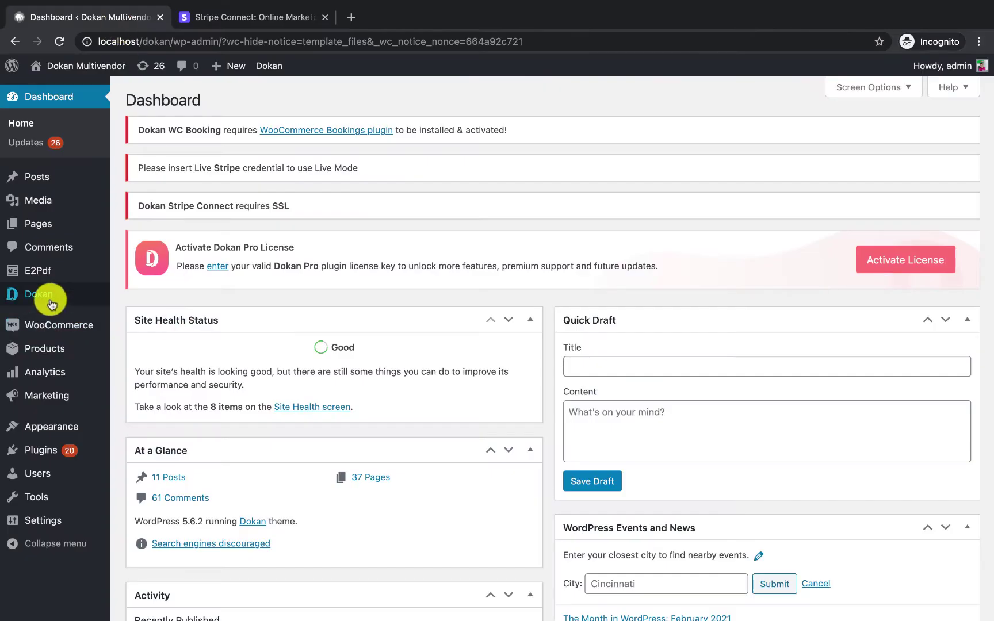
mouse_move(43, 291)
left_click(147, 452)
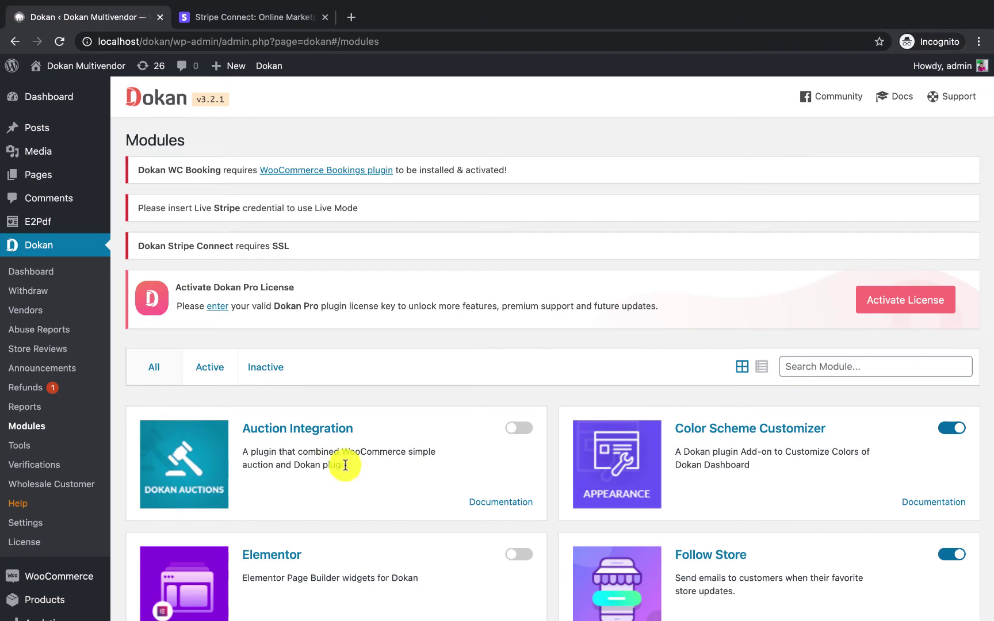
scroll(344, 411, "down", 12)
scroll(536, 434, "down", 4)
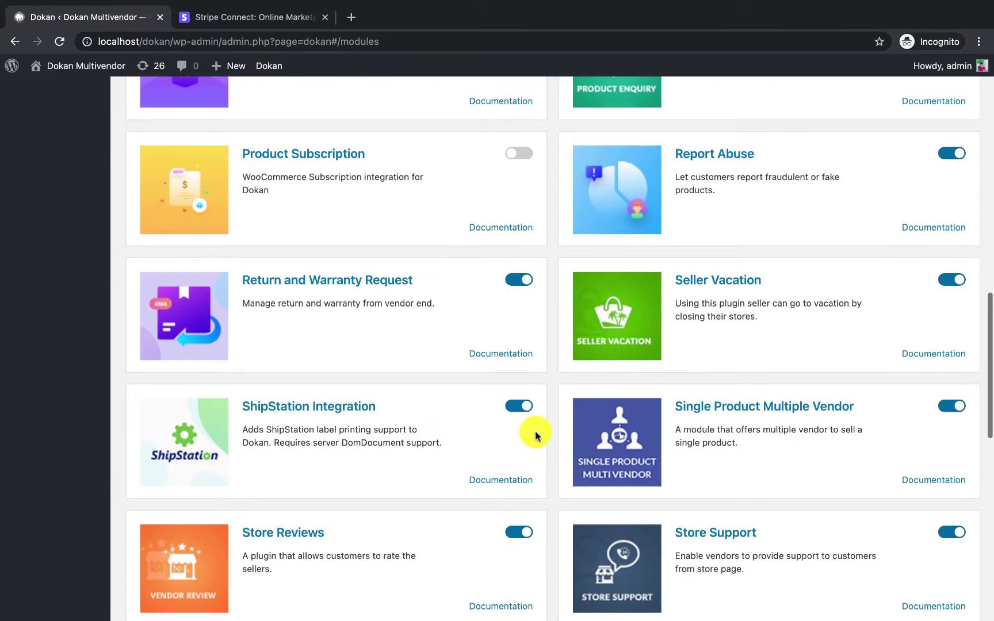
scroll(535, 436, "down", 2)
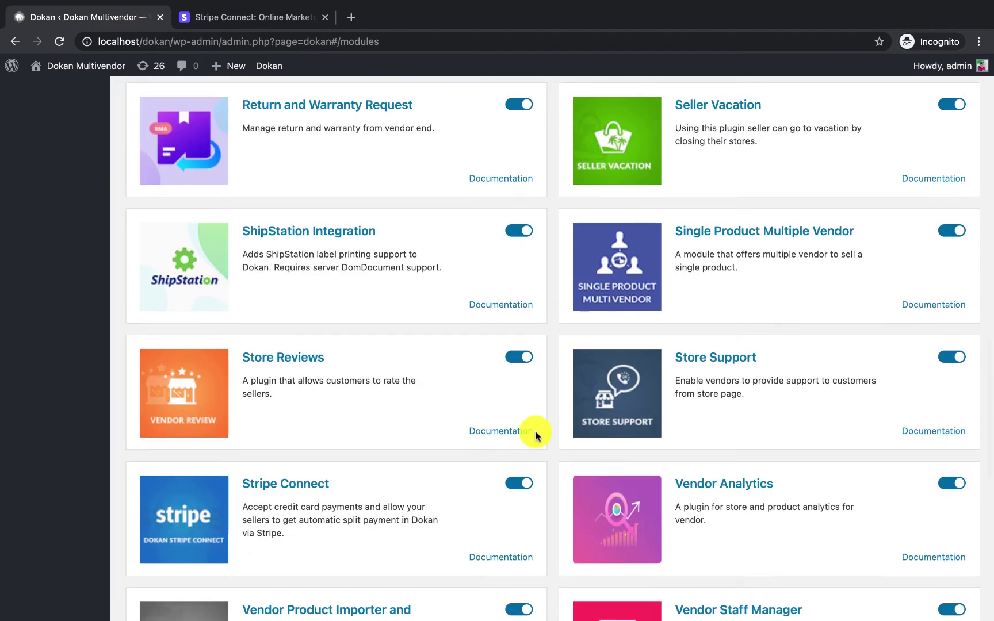
scroll(535, 436, "down", 3)
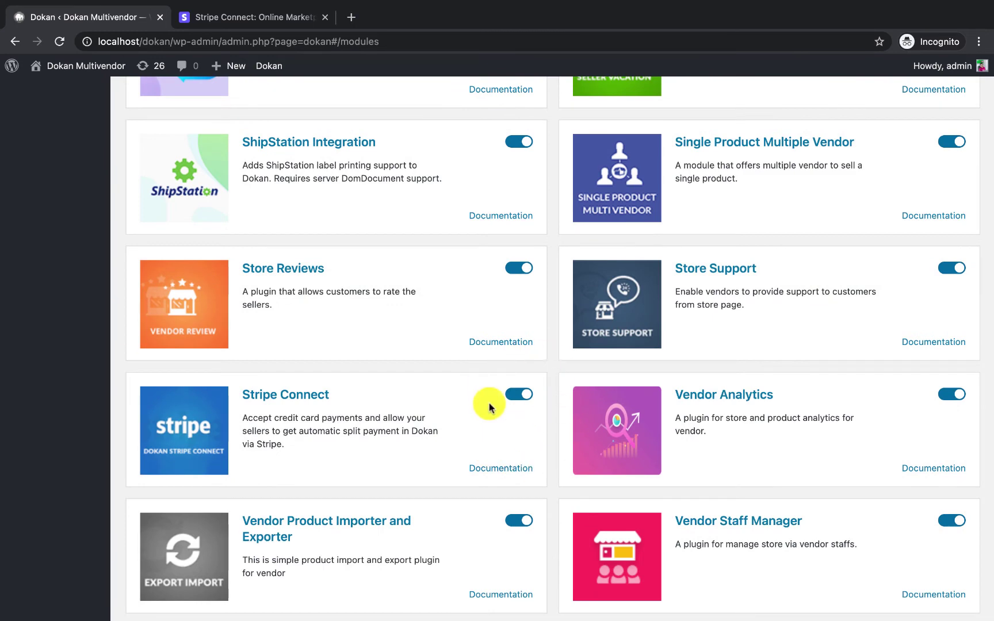
left_click(535, 401)
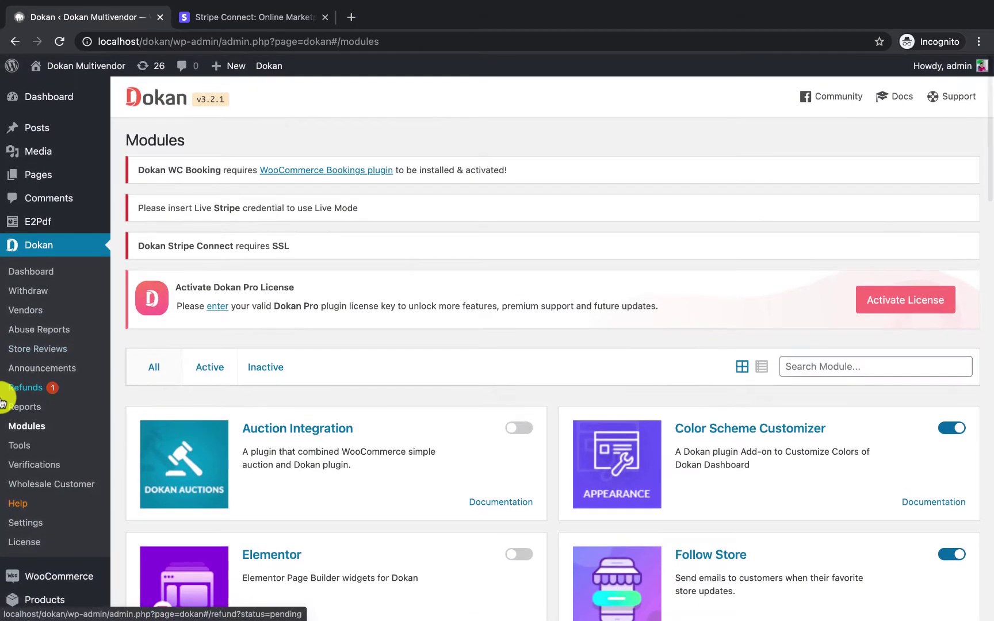
scroll(34, 380, "down", 3)
mouse_move(56, 399)
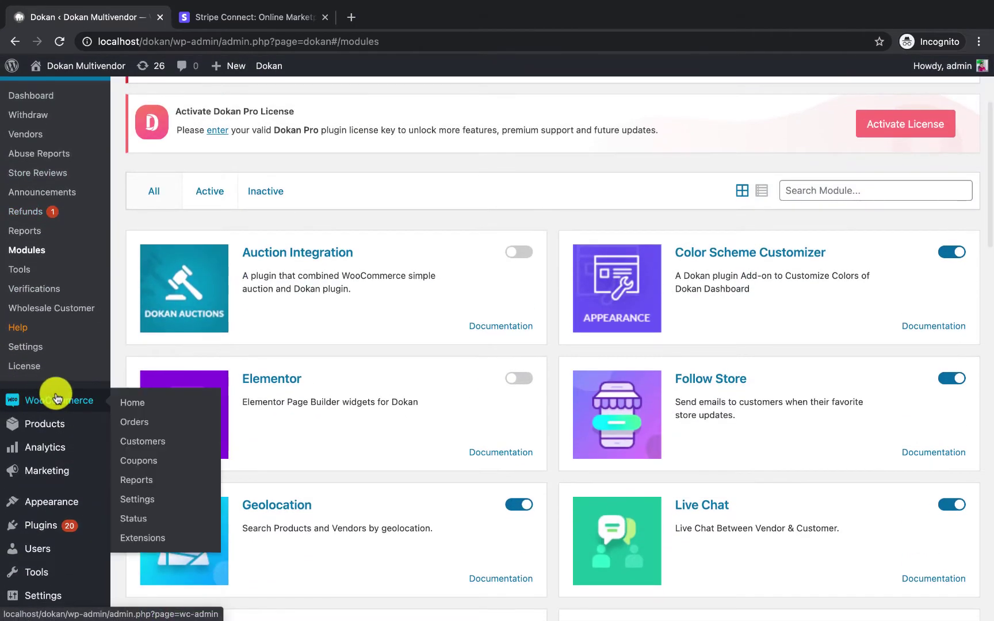
Turn on Dokan Stripe Connect under WooCommerce Settings > Payments and open its settings
left_click(146, 498)
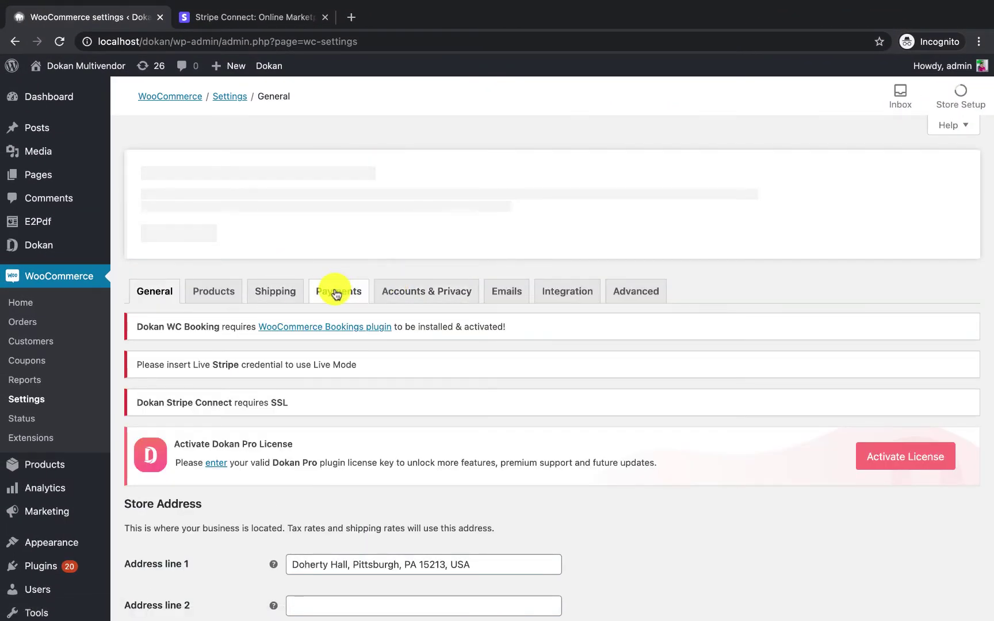
left_click(337, 293)
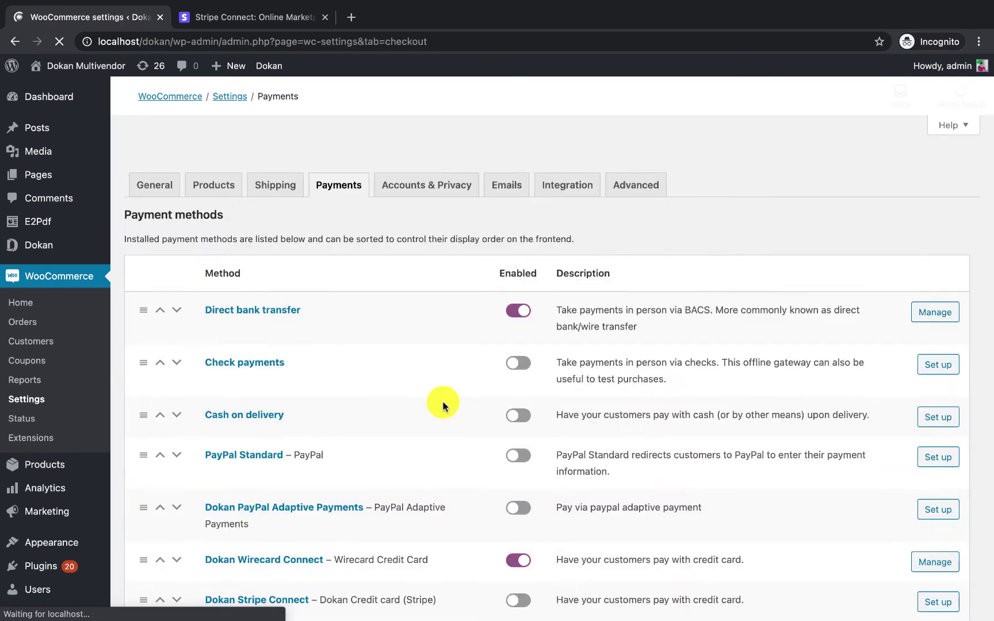
scroll(443, 406, "down", 10)
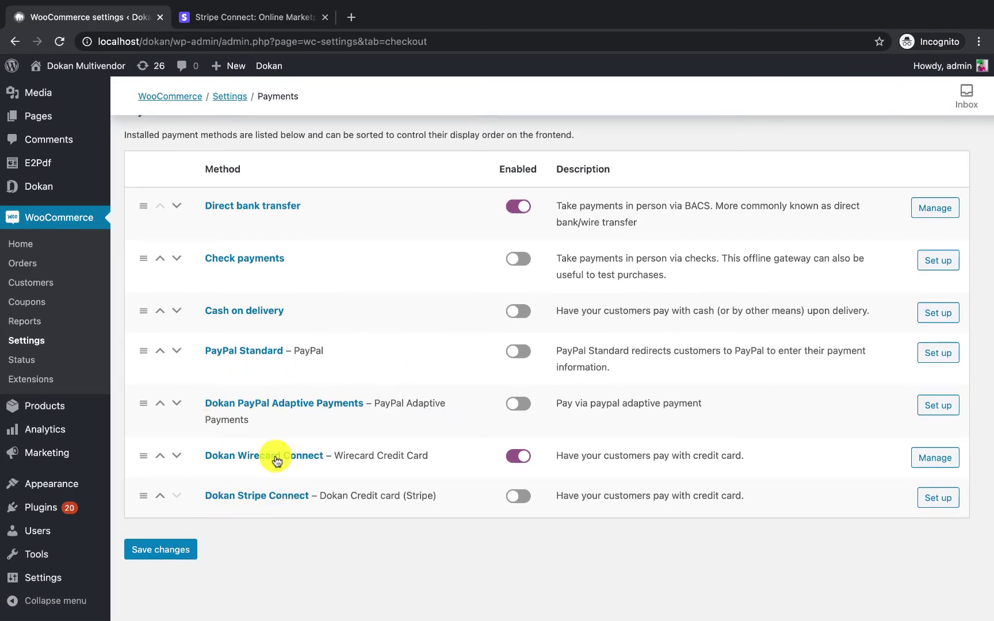
left_click(524, 498)
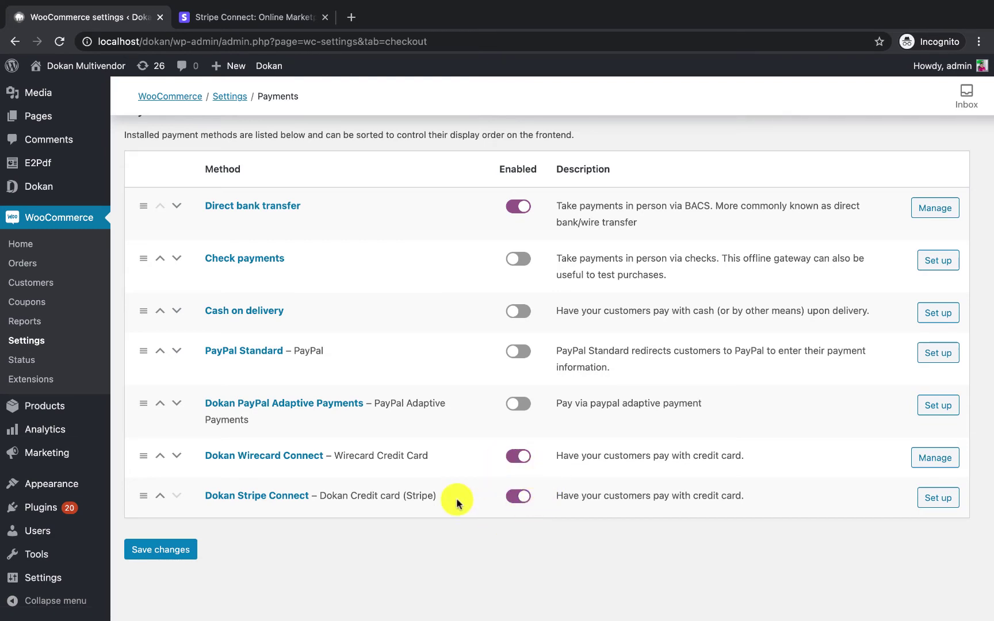
left_click(263, 499)
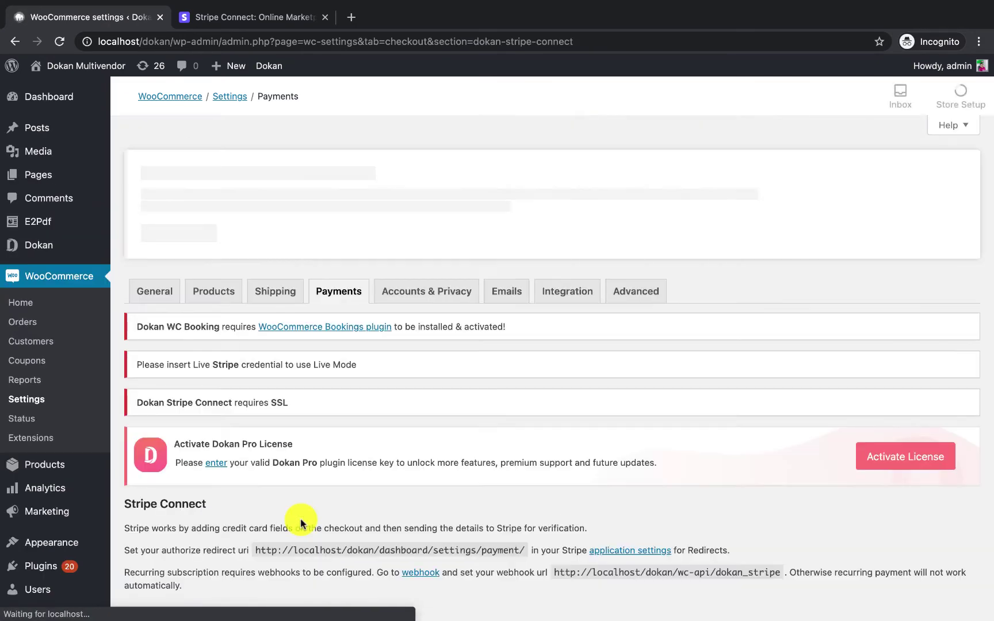
Replace the payment title 'Dokan Credit card (Stripe)' with 'Cart payment'
scroll(743, 446, "down", 10)
scroll(743, 444, "down", 6)
scroll(250, 282, "up", 9)
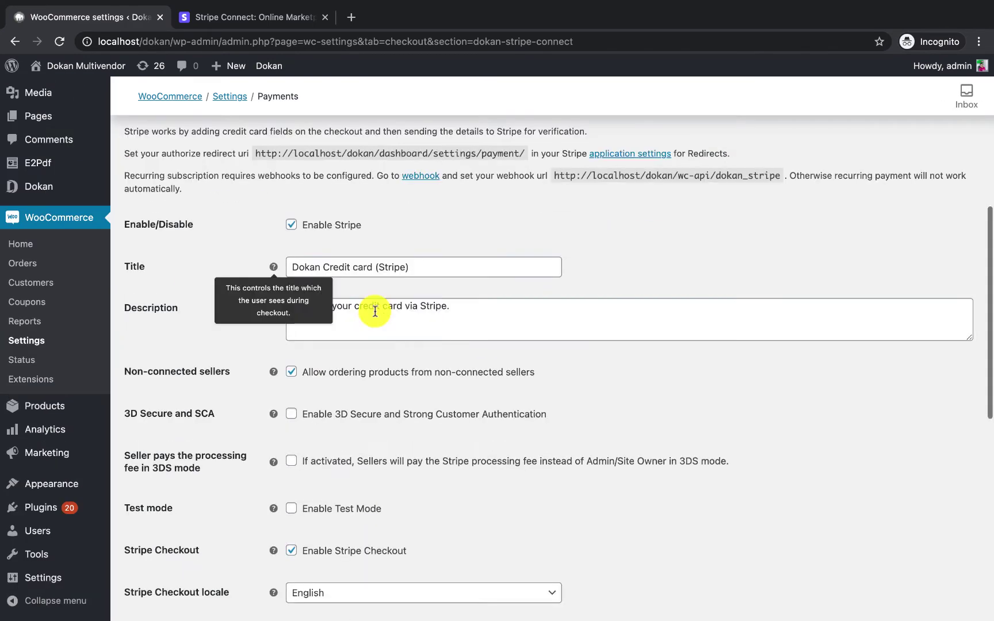
left_click(438, 267)
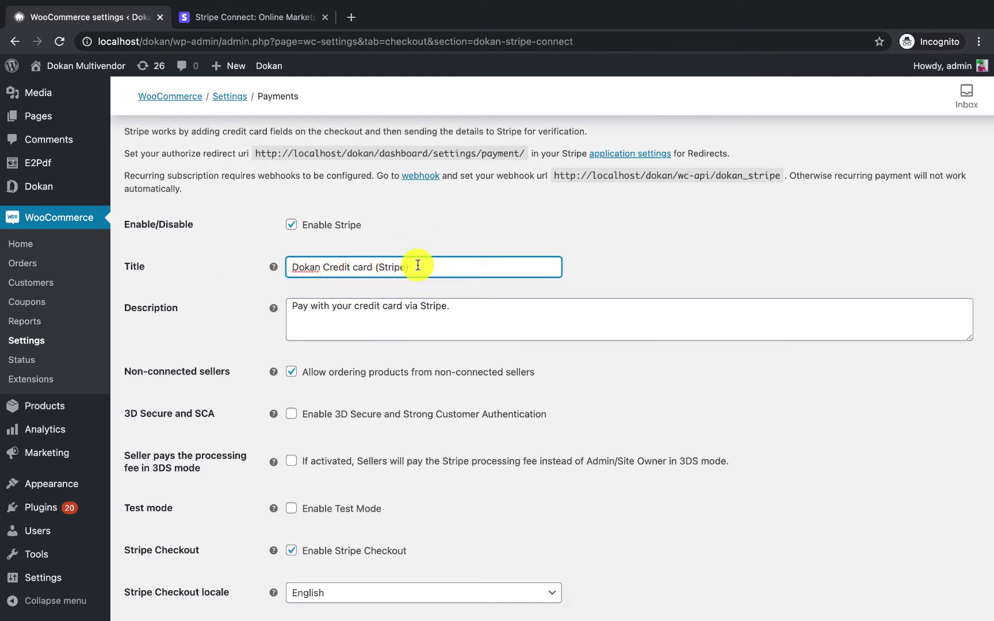
left_click_drag(416, 268, 288, 265)
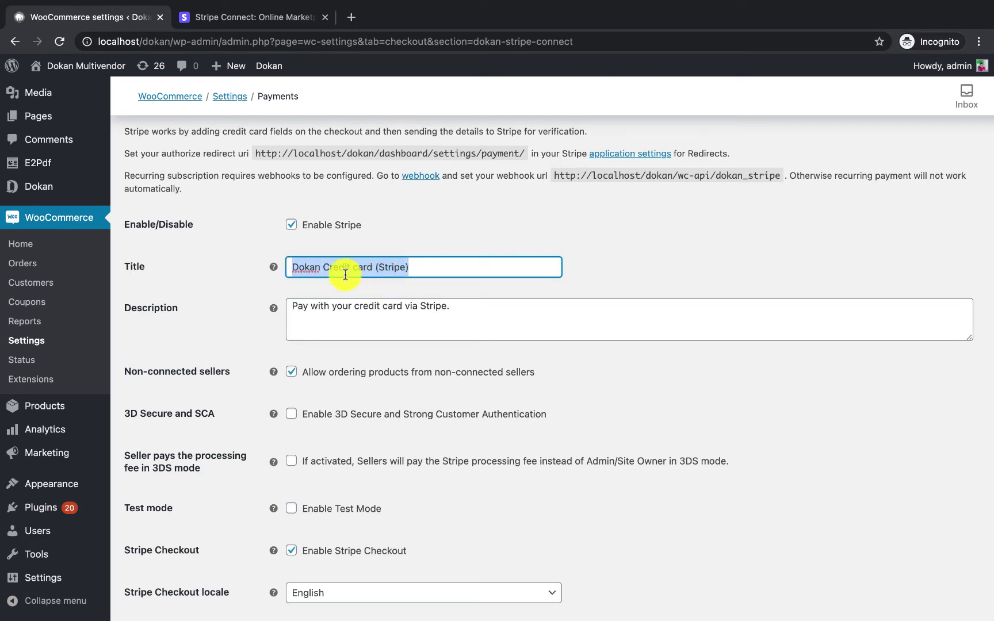
double_click(308, 266)
left_click_drag(391, 265, 415, 265)
type("Cart payment")
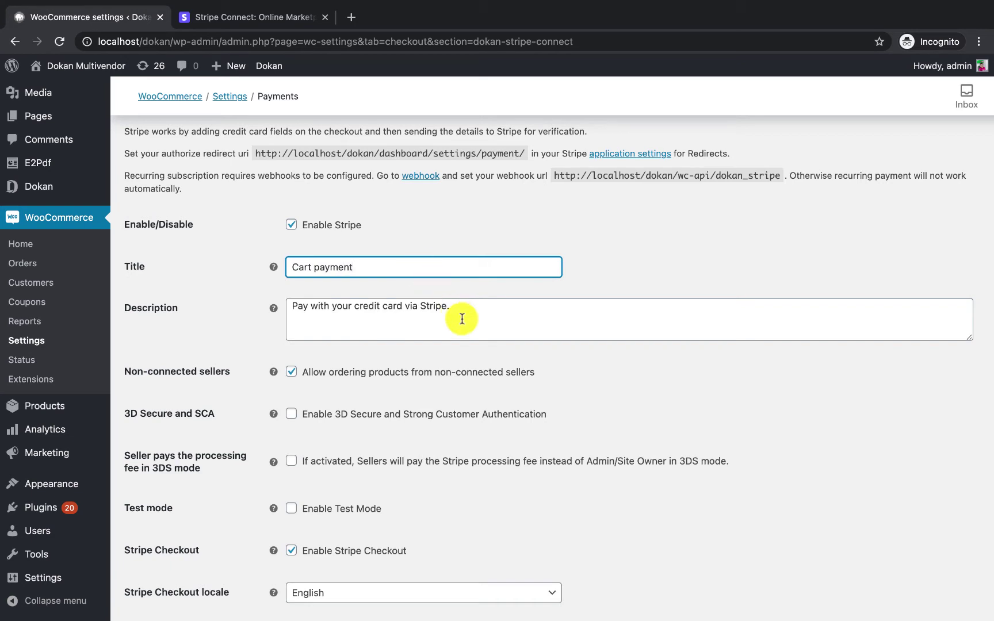
scroll(430, 225, "down", 3)
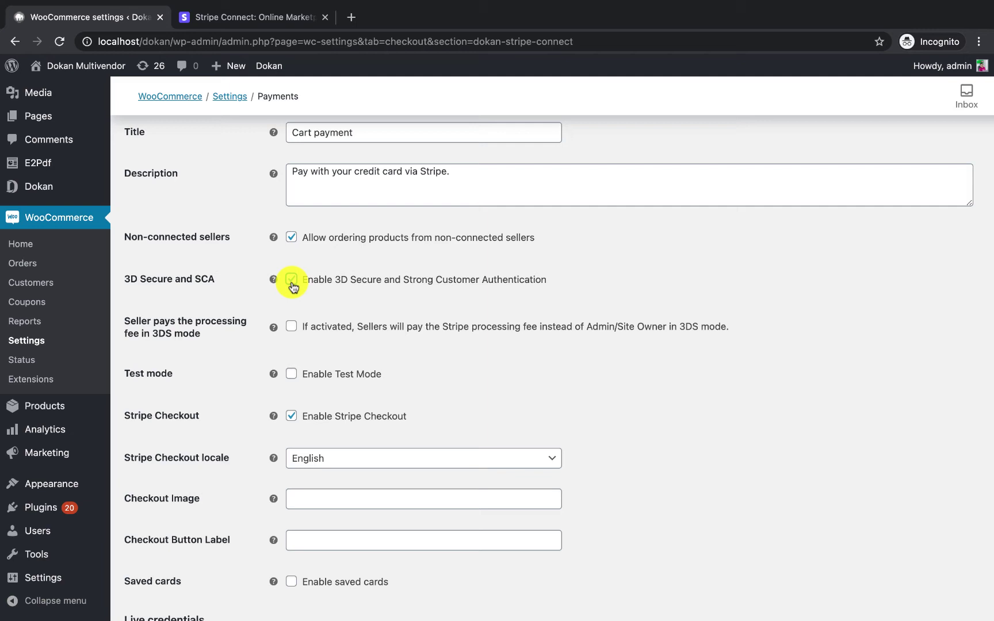
scroll(350, 300, "up", 1)
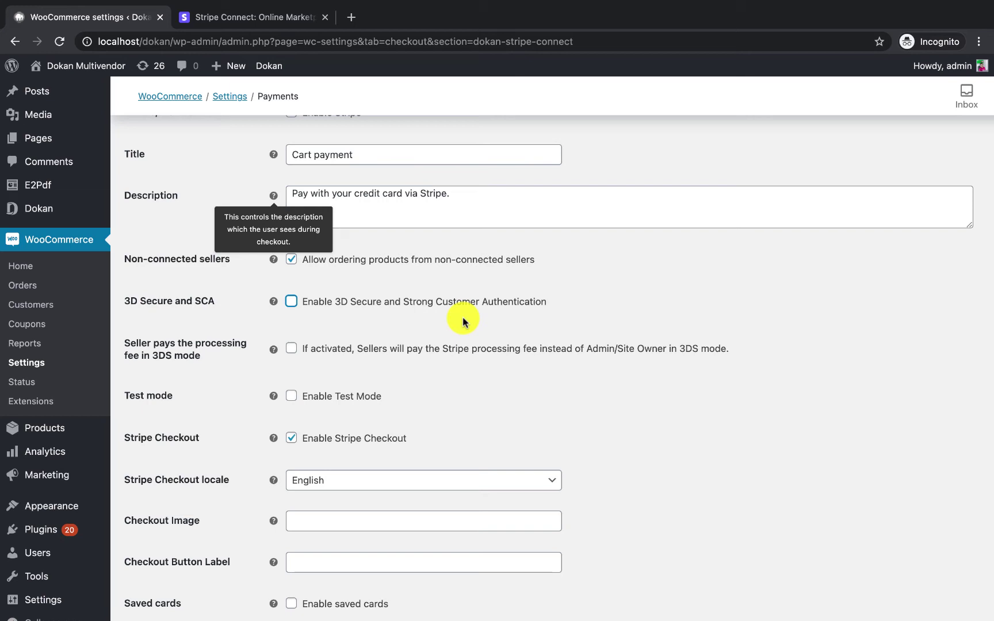
scroll(355, 395, "down", 3)
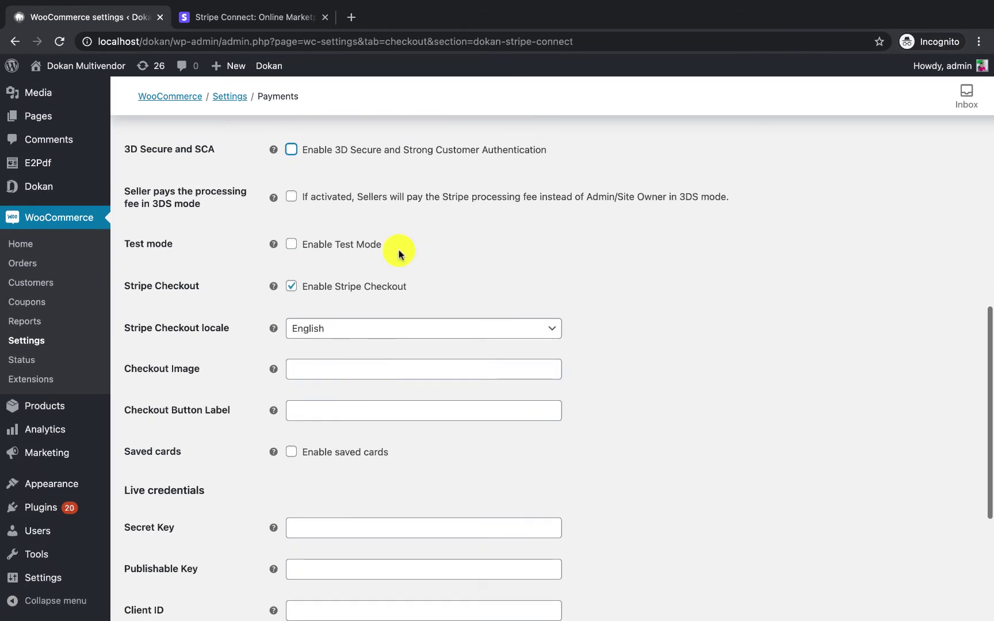
scroll(406, 291, "down", 1)
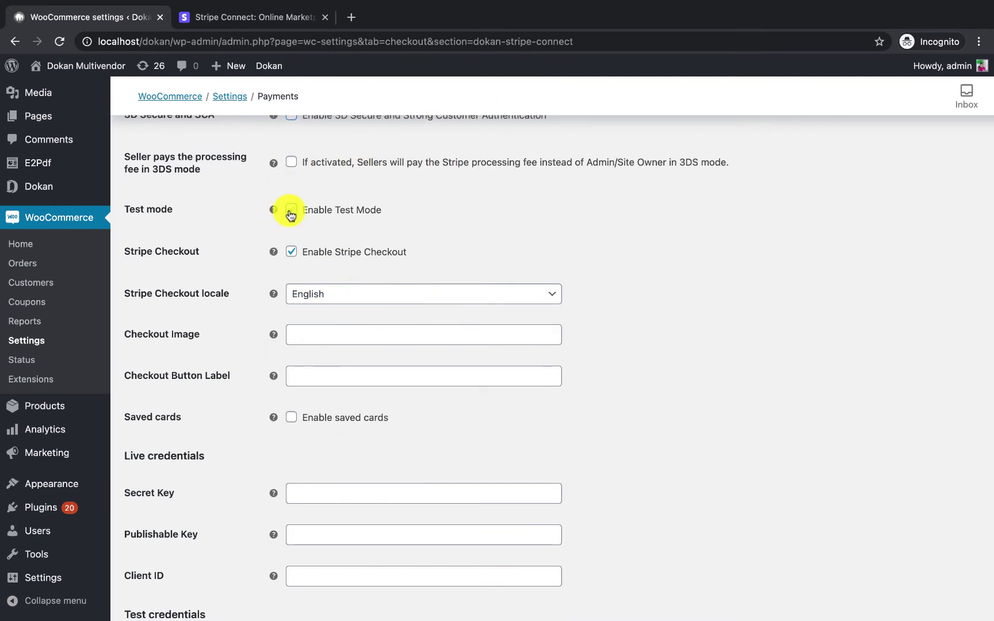
scroll(249, 302, "down", 4)
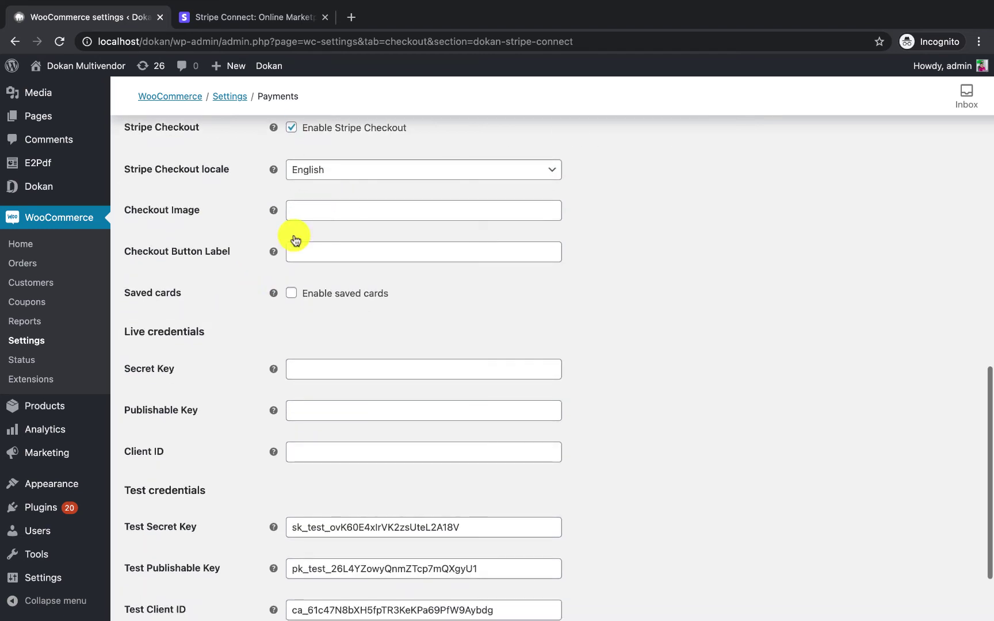
scroll(299, 247, "down", 4)
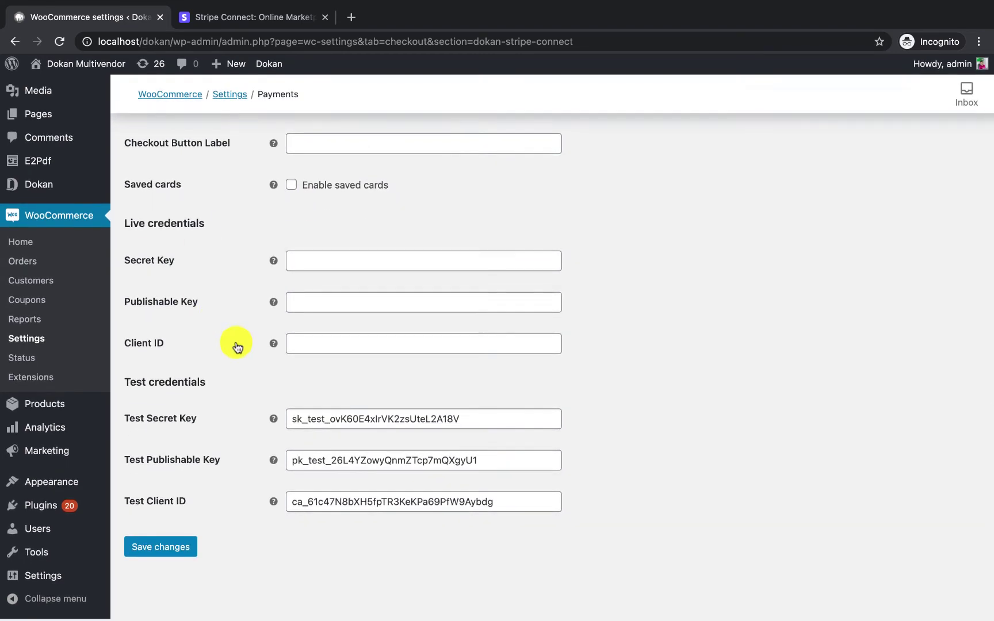
Clear the Test Secret Key, Test Publishable Key and Test Client ID fields, then return to Stripe Connect
left_click(333, 261)
left_click(232, 343)
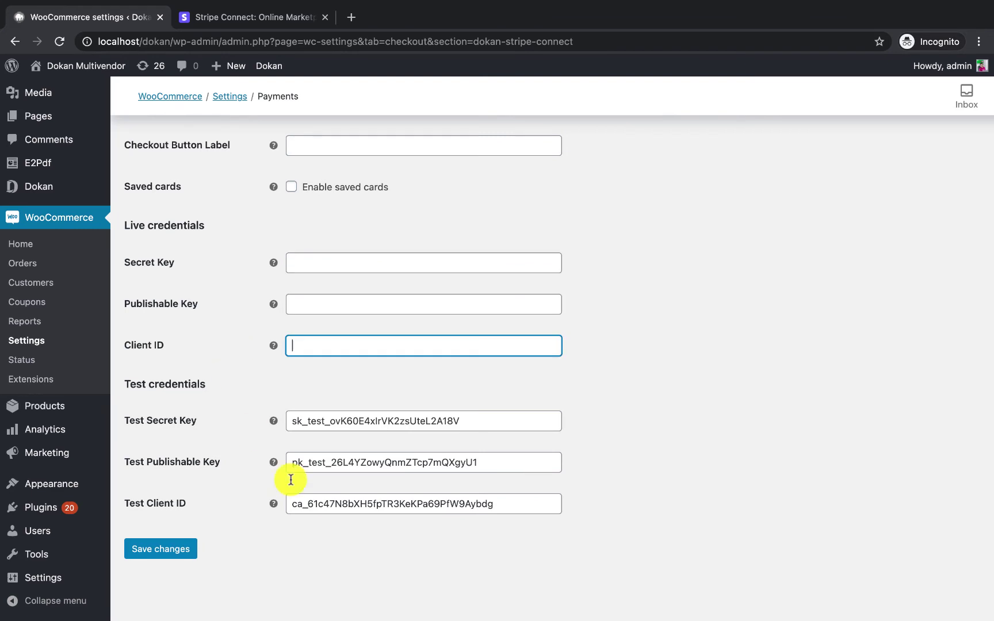
triple_click(378, 420)
key("BackSpace")
triple_click(368, 462)
key("BackSpace")
triple_click(368, 503)
key("BackSpace")
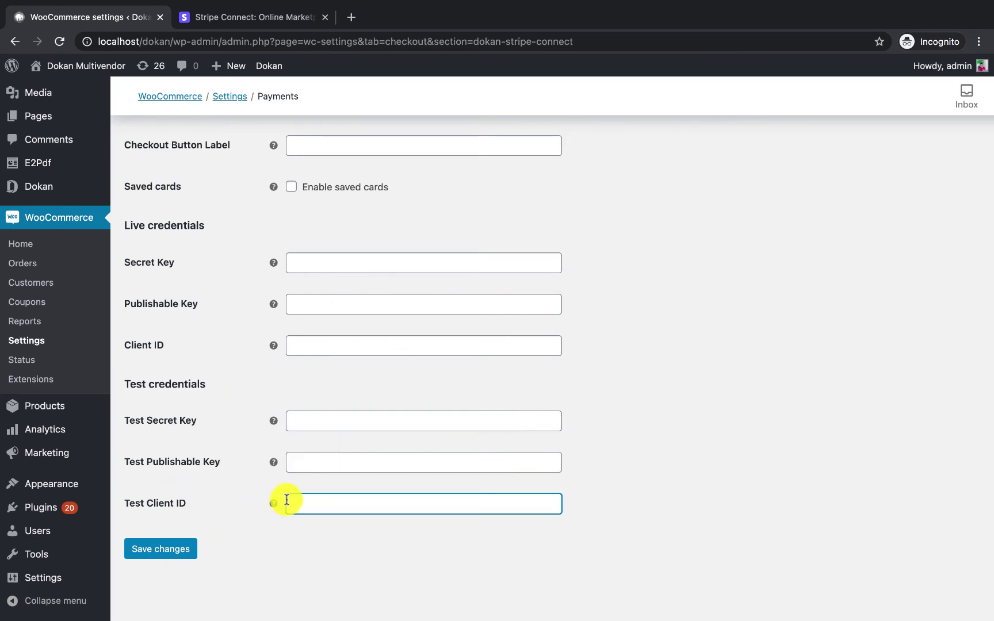
left_click(252, 18)
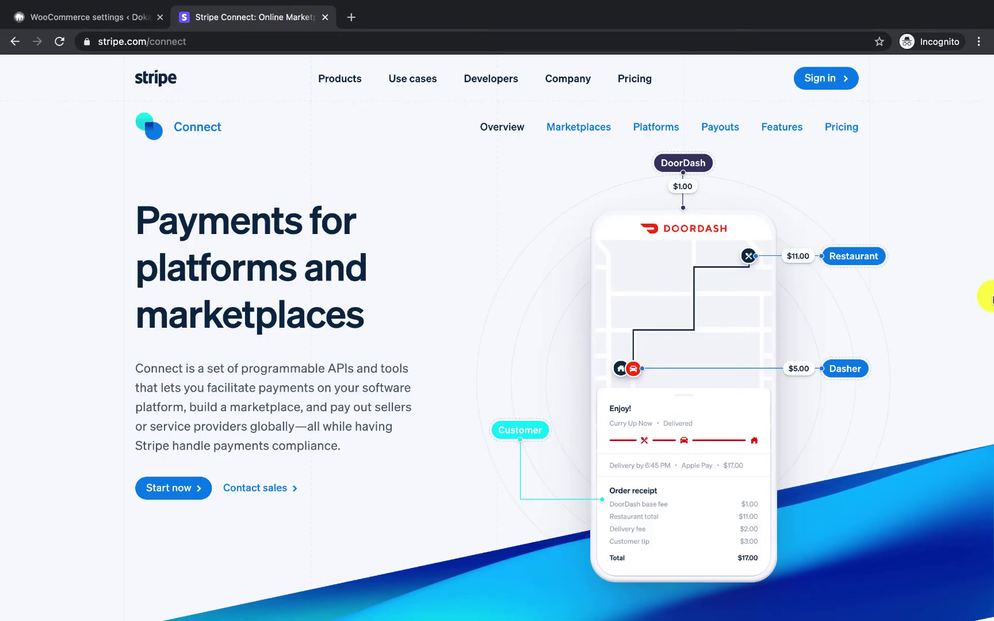
Sign in to the Stripe Dashboard, turn on View test data, and go to Settings
left_click(823, 81)
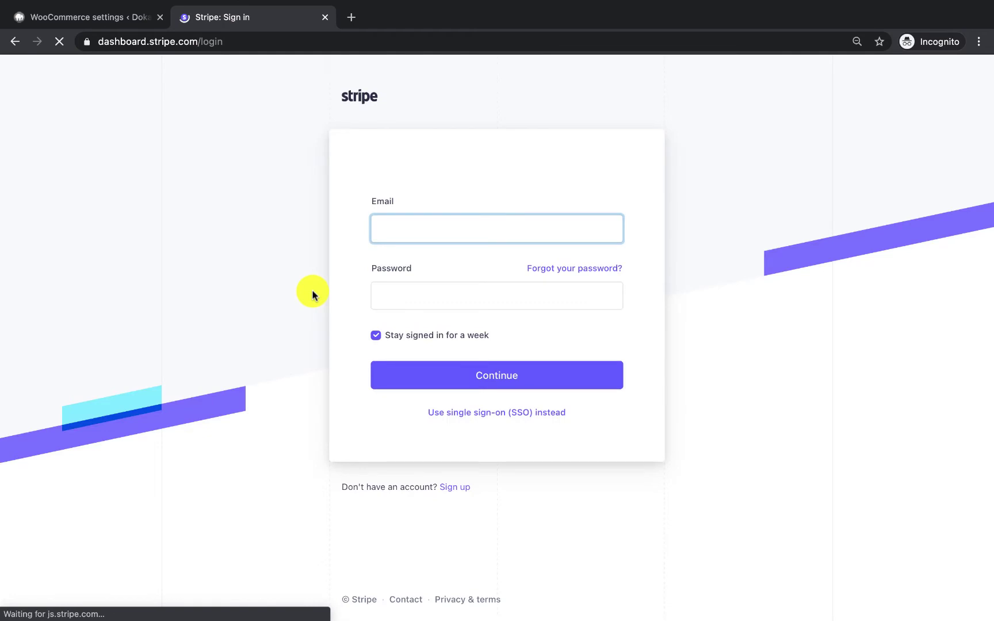
scroll(406, 339, "down", 2)
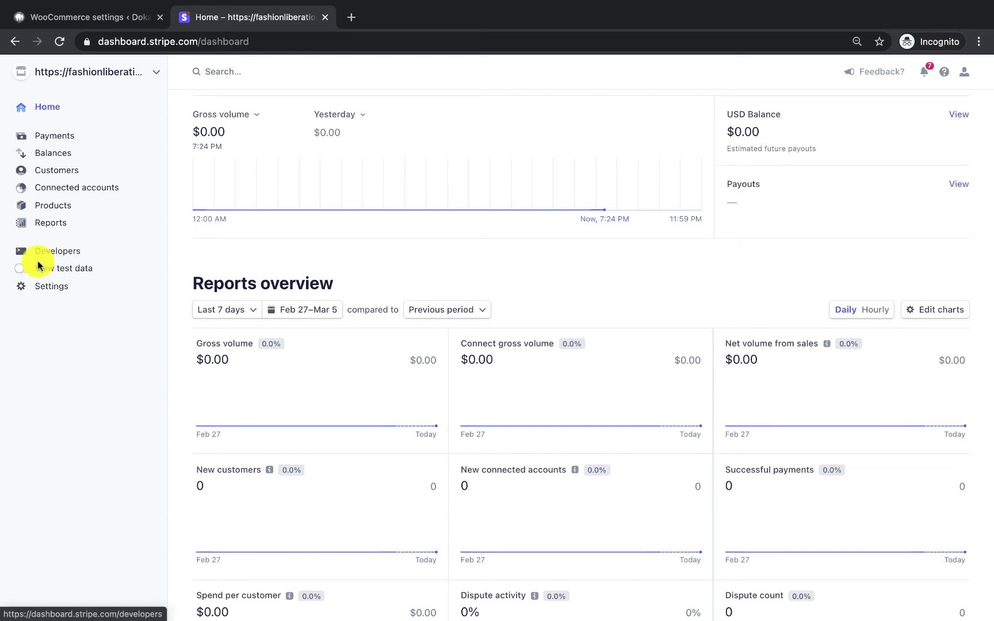
left_click(19, 274)
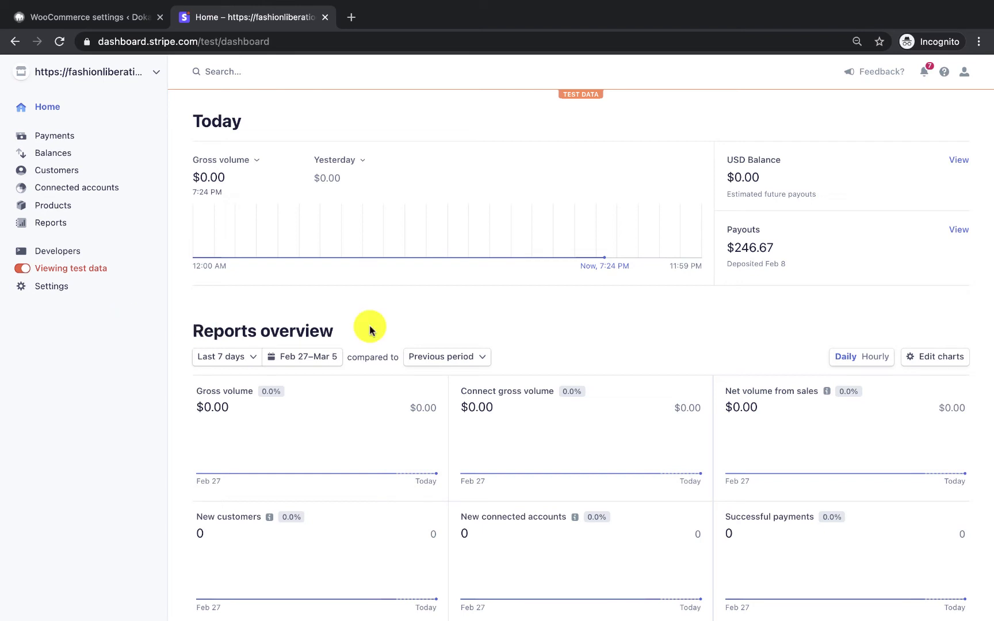
left_click(50, 288)
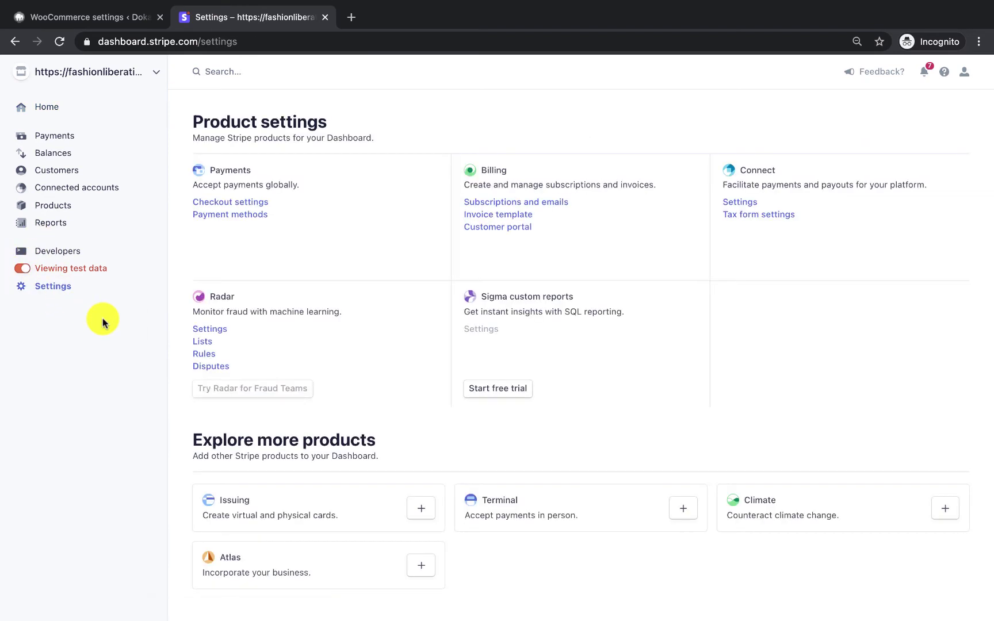
Copy the publishable test key from Developers > API keys into WooCommerce's Test Publishable Key field
scroll(402, 305, "down", 1)
scroll(402, 305, "up", 1)
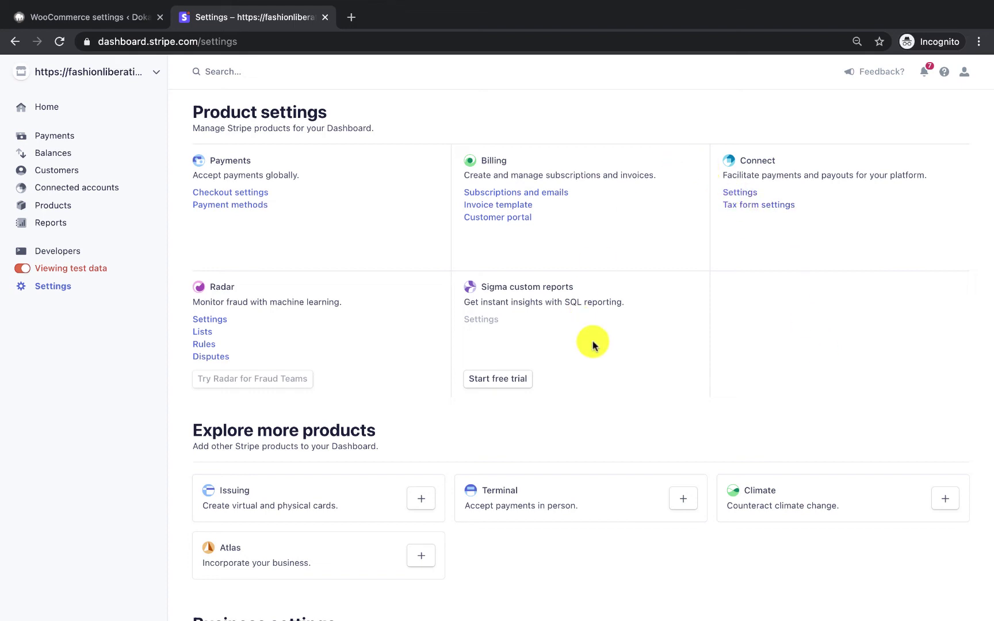
left_click(69, 256)
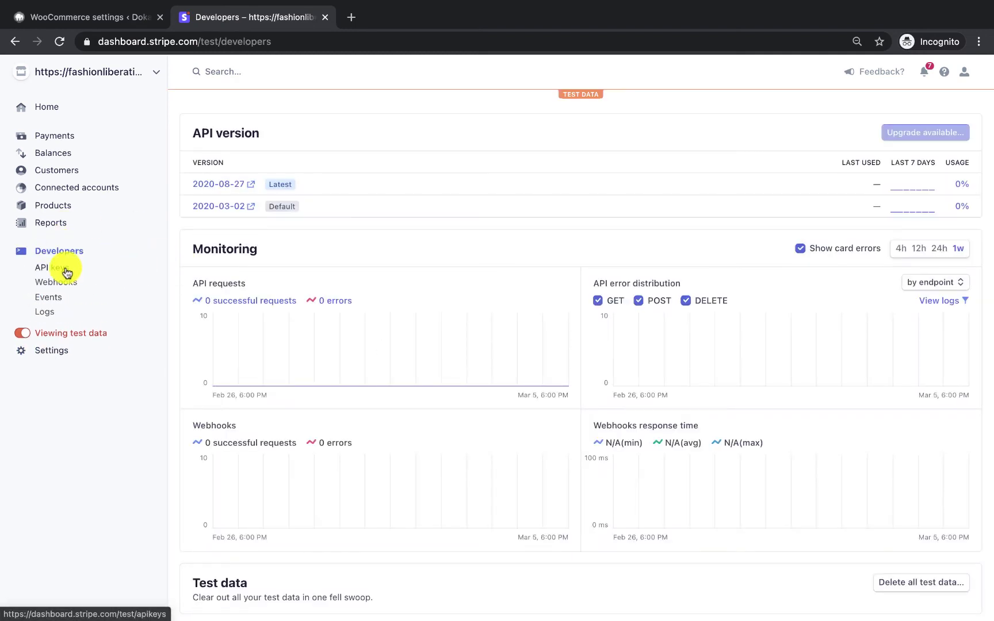
left_click(55, 269)
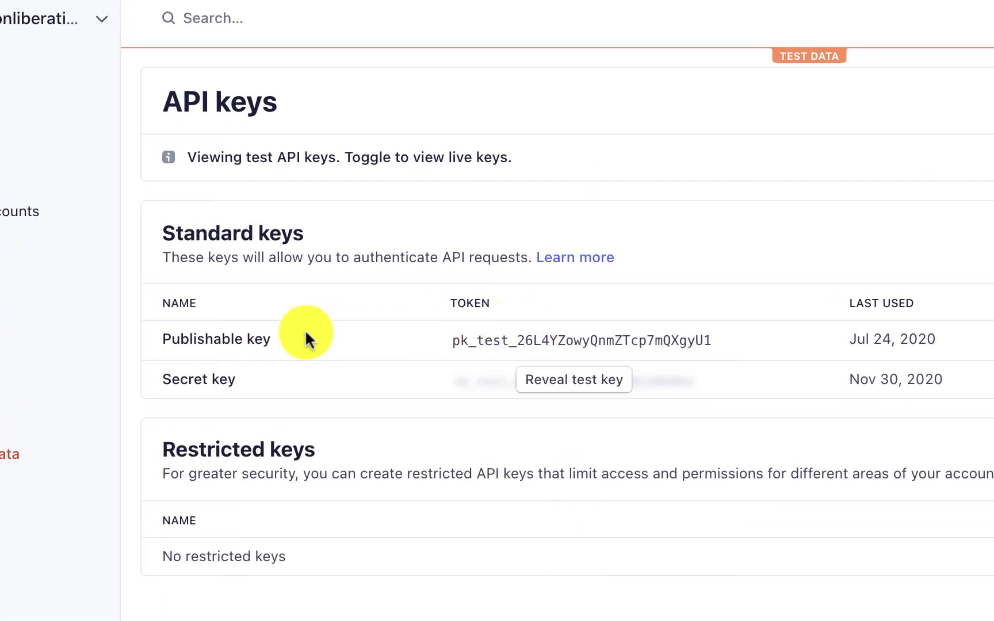
left_click(511, 347)
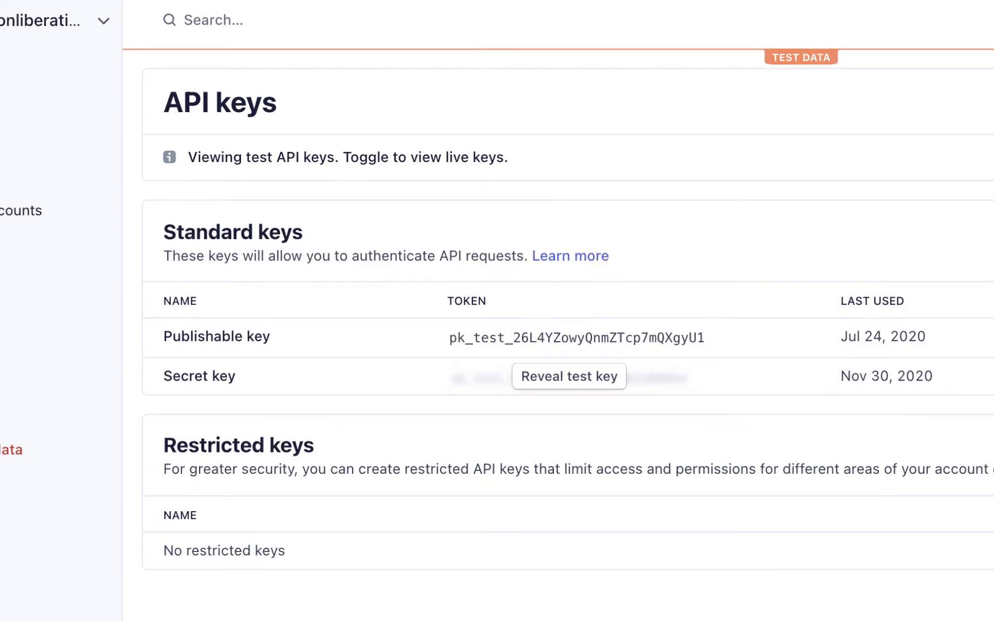
left_click(104, 11)
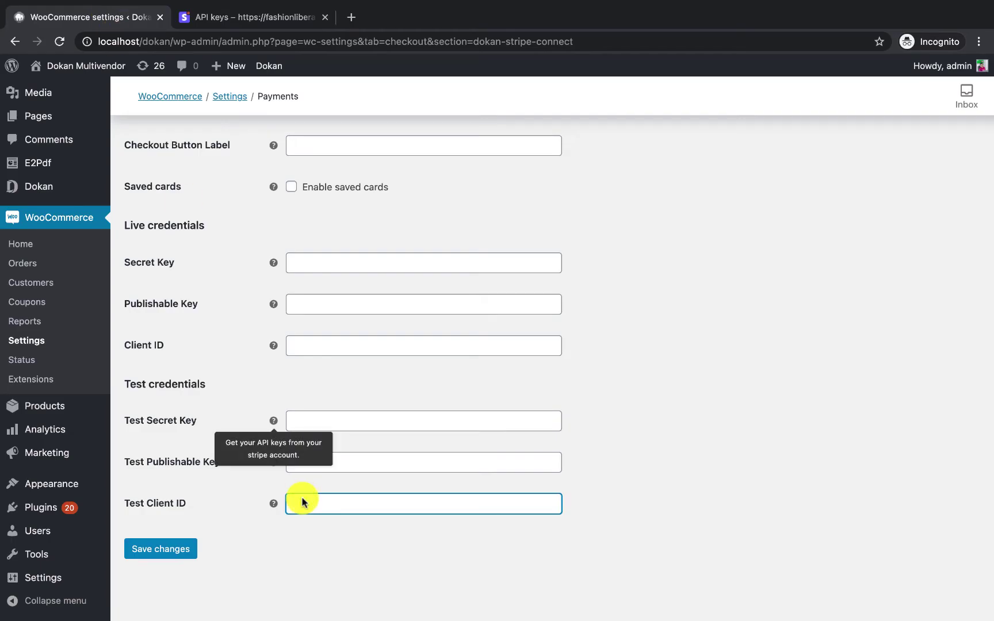
left_click(341, 463)
key("super+v")
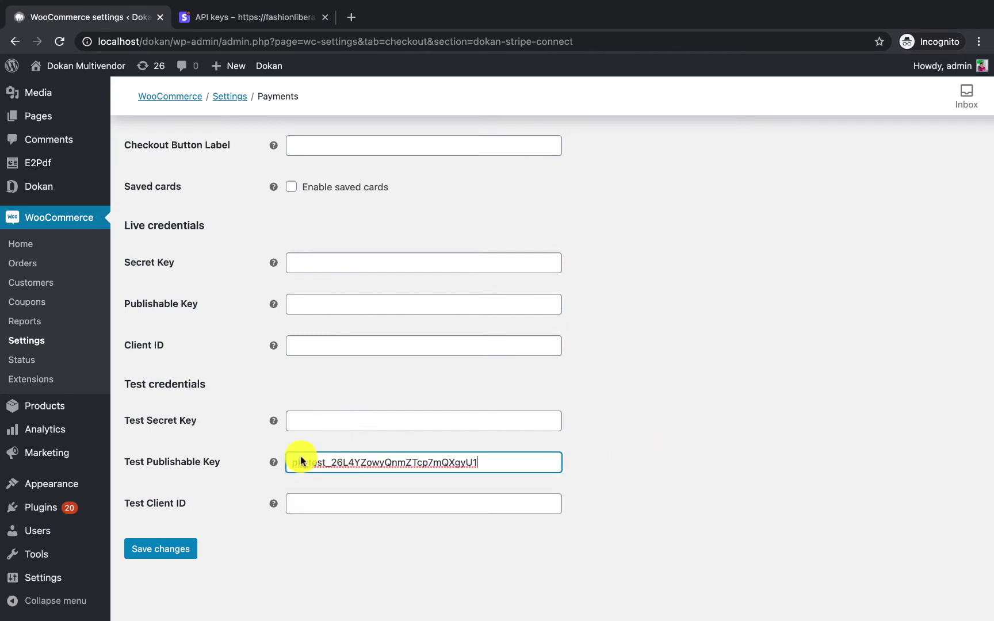
left_click(233, 466)
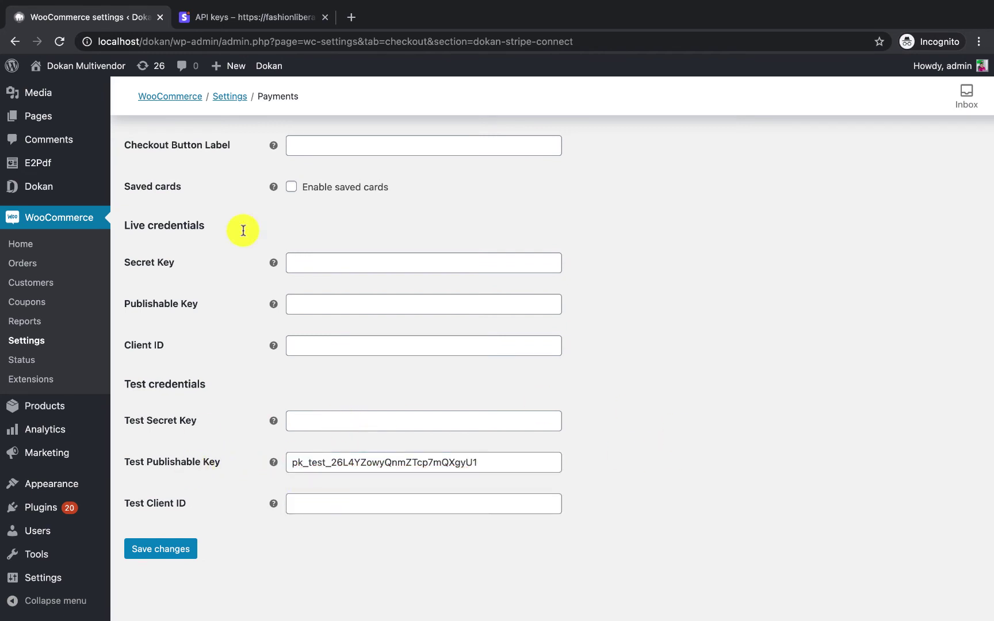
Reveal and copy Stripe's test secret key, paste it into Test Secret Key, then return to API keys
mouse_move(274, 422)
left_click_drag(233, 419, 147, 422)
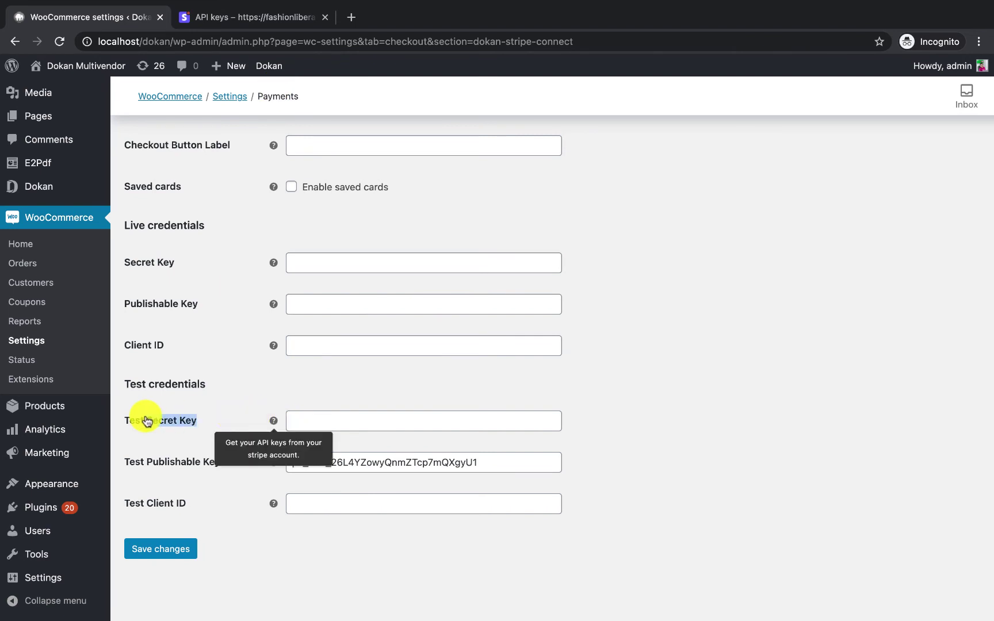
left_click(248, 18)
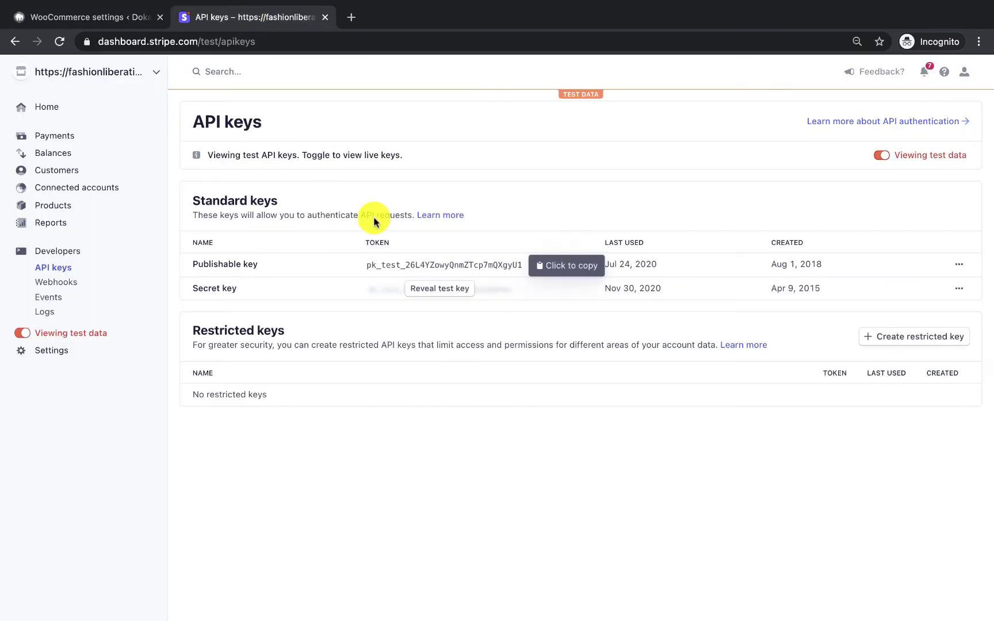
left_click(440, 295)
left_click(397, 294)
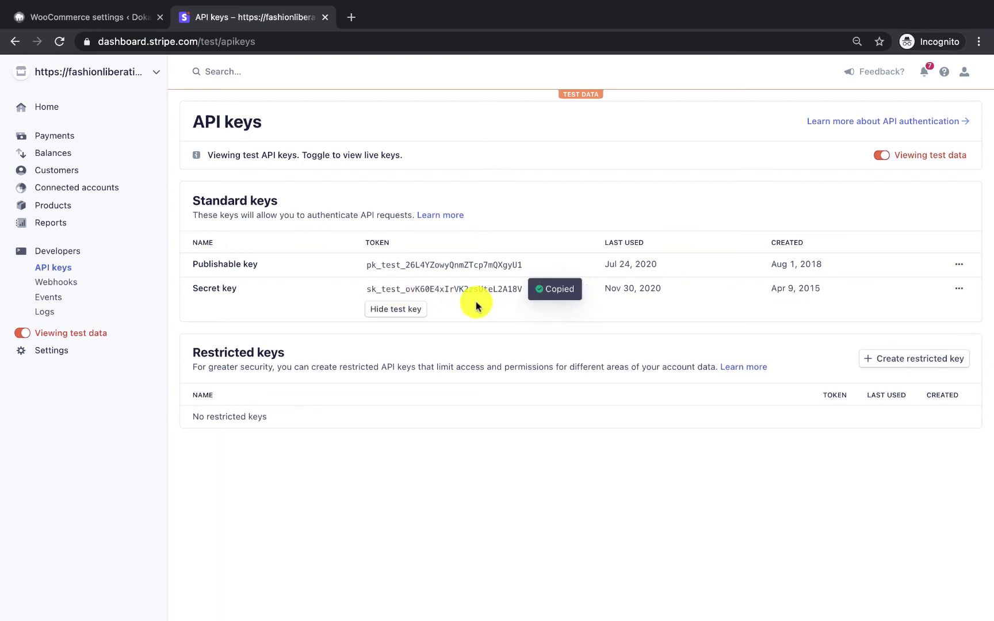
left_click(132, 24)
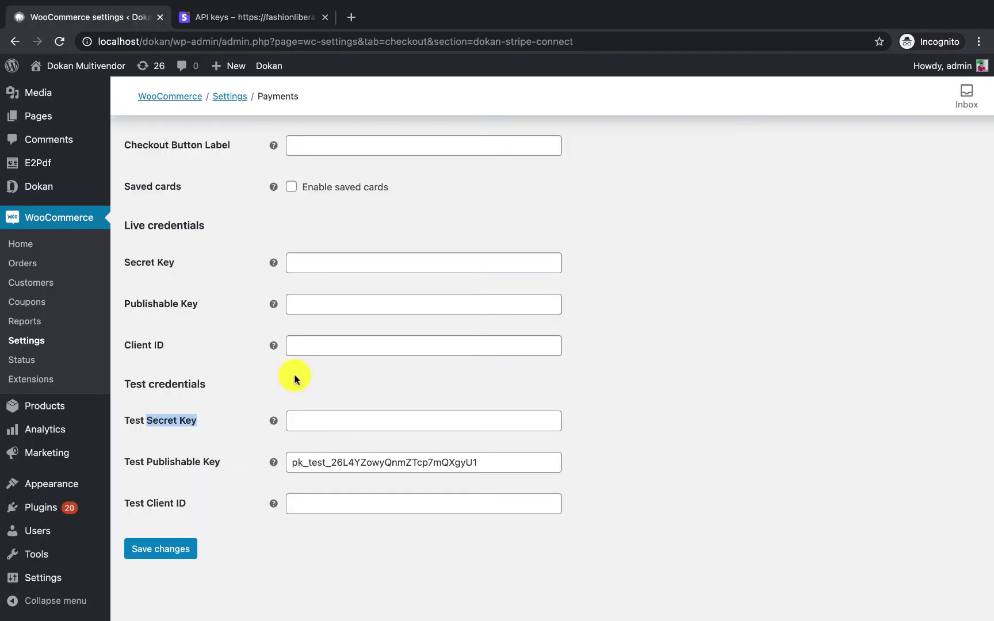
left_click(319, 419)
key("ctrl+v")
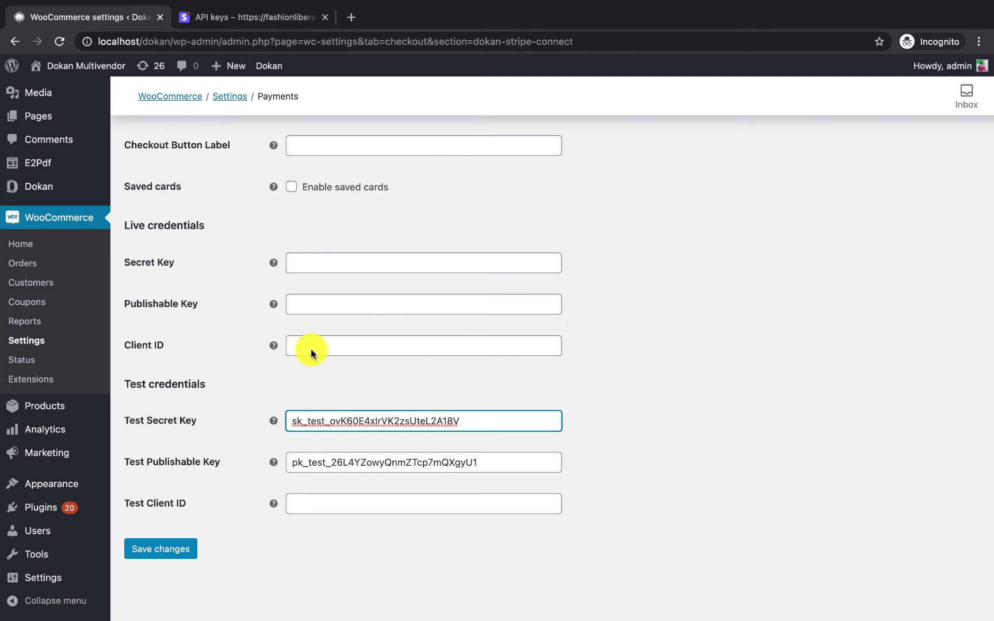
mouse_move(274, 503)
left_click(303, 534)
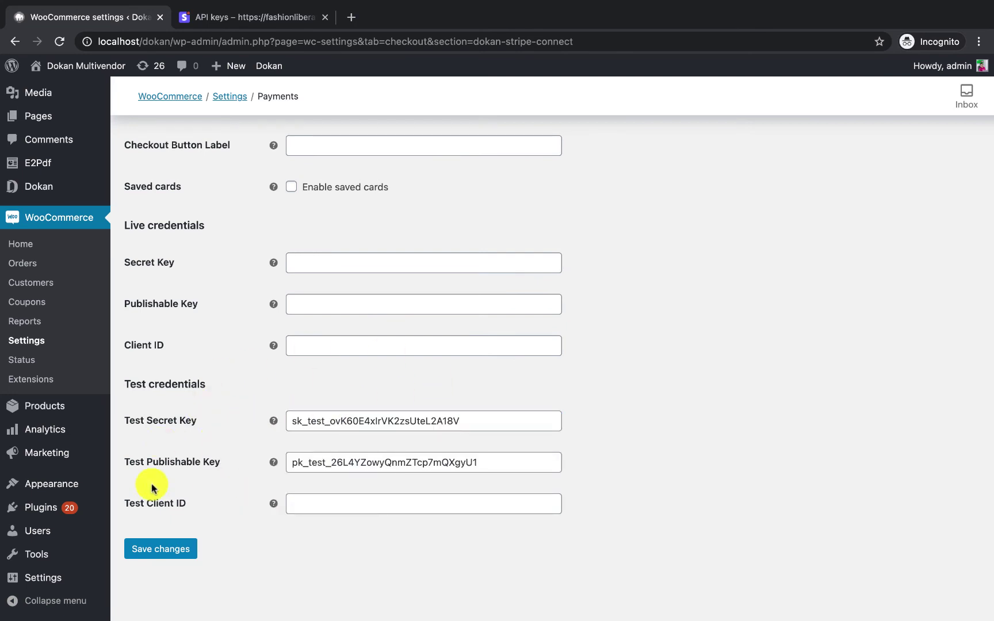
left_click(254, 18)
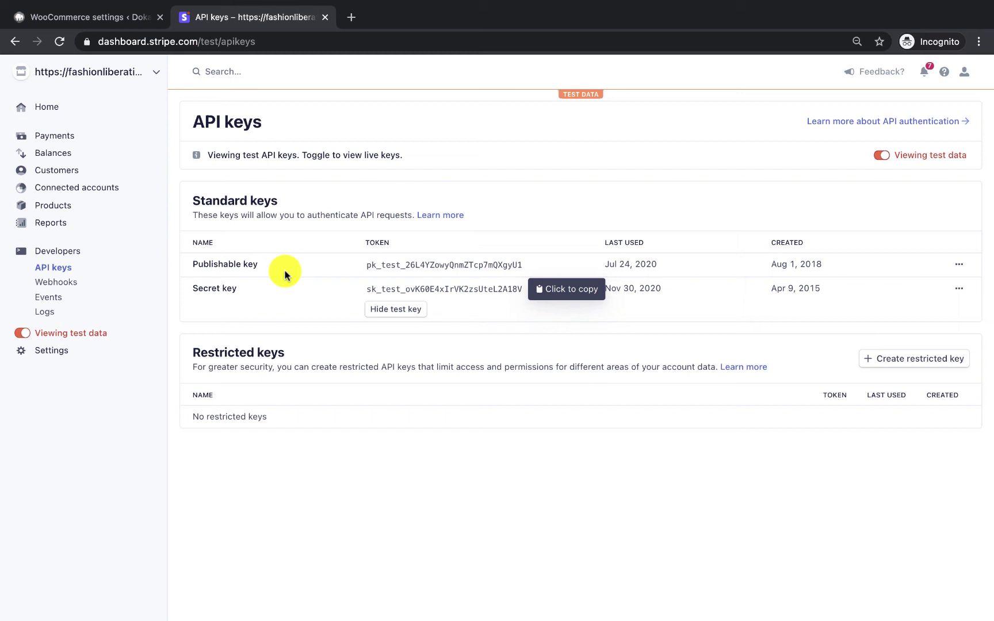
Copy the test mode client ID from Stripe's Connect settings, leaving OAuth for Standard accounts on
left_click(51, 353)
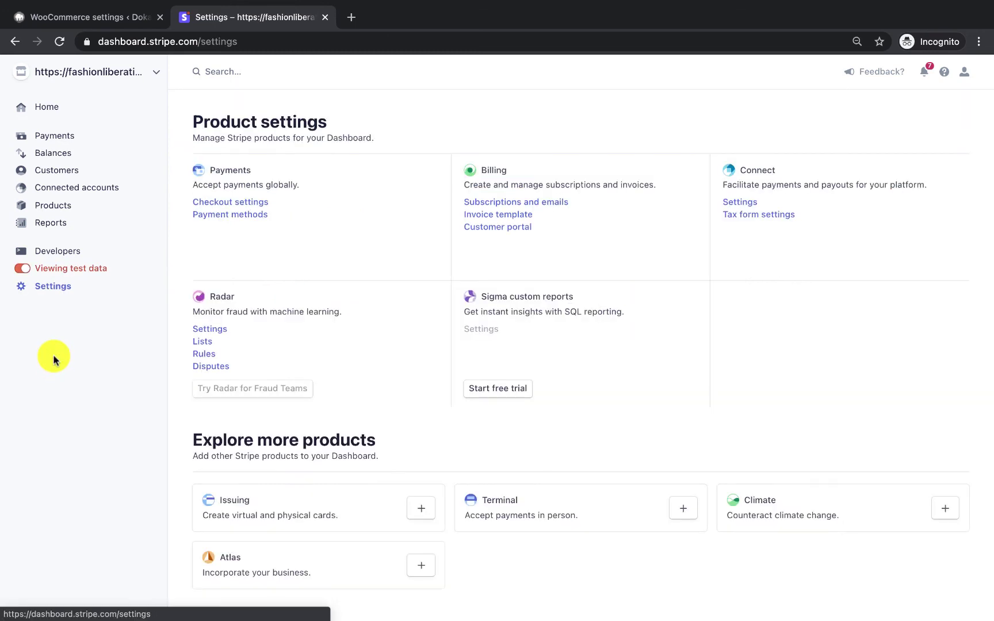
left_click(754, 205)
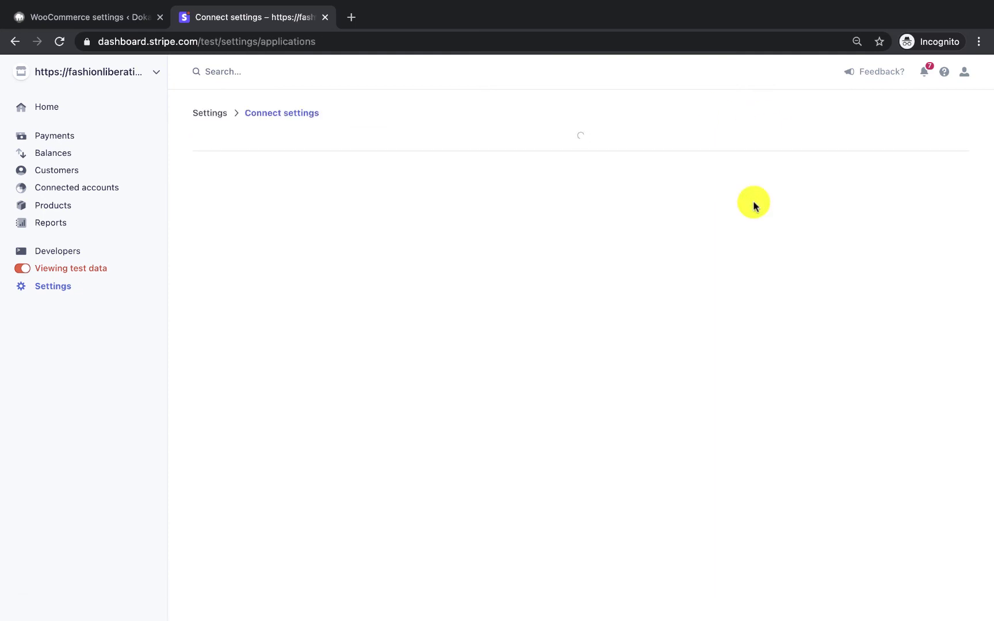
scroll(559, 327, "down", 10)
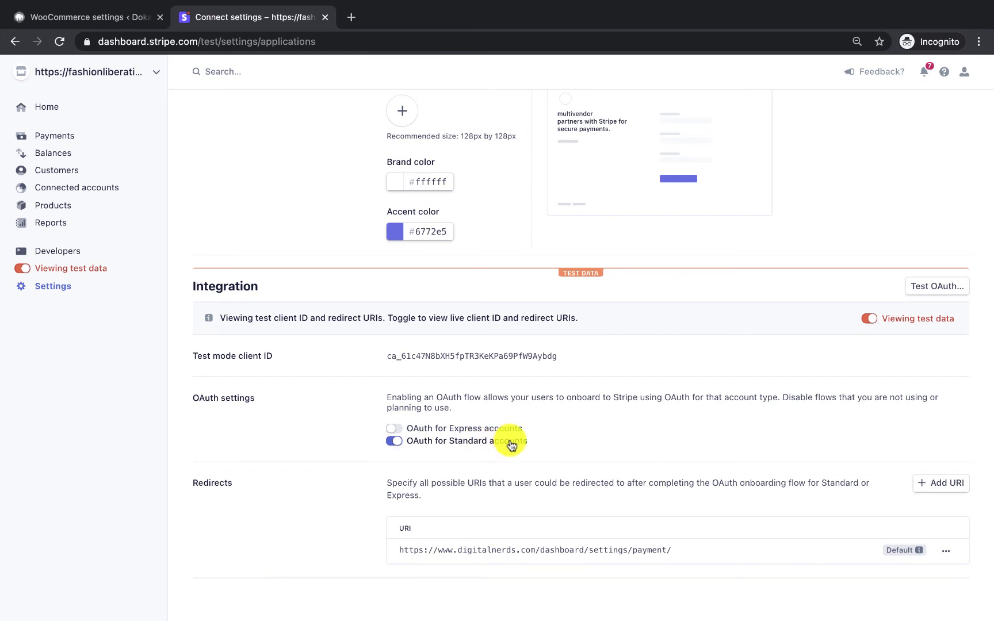
left_click(394, 441)
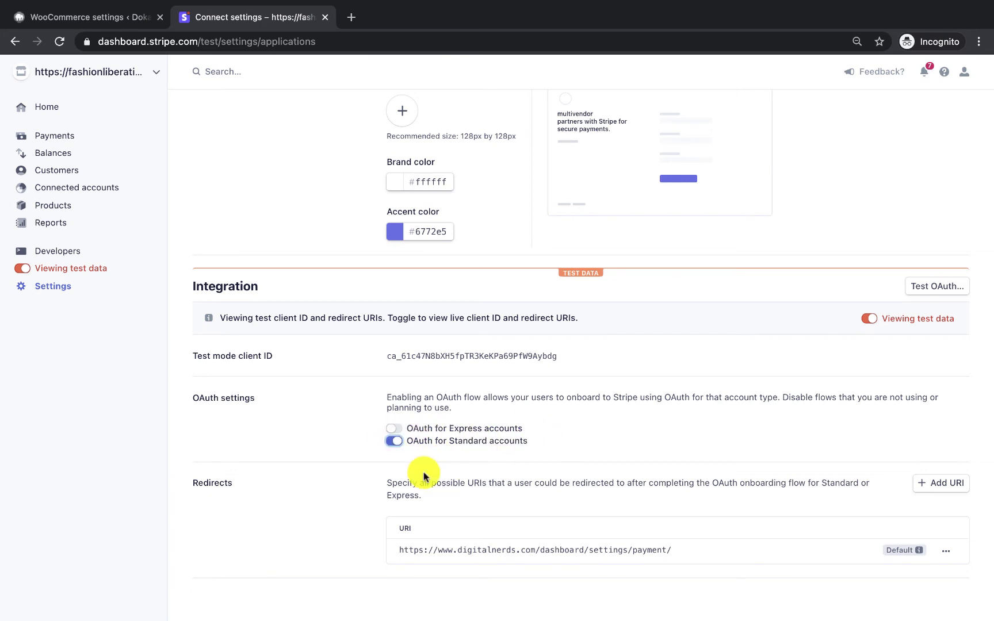
double_click(411, 357)
left_click(401, 439)
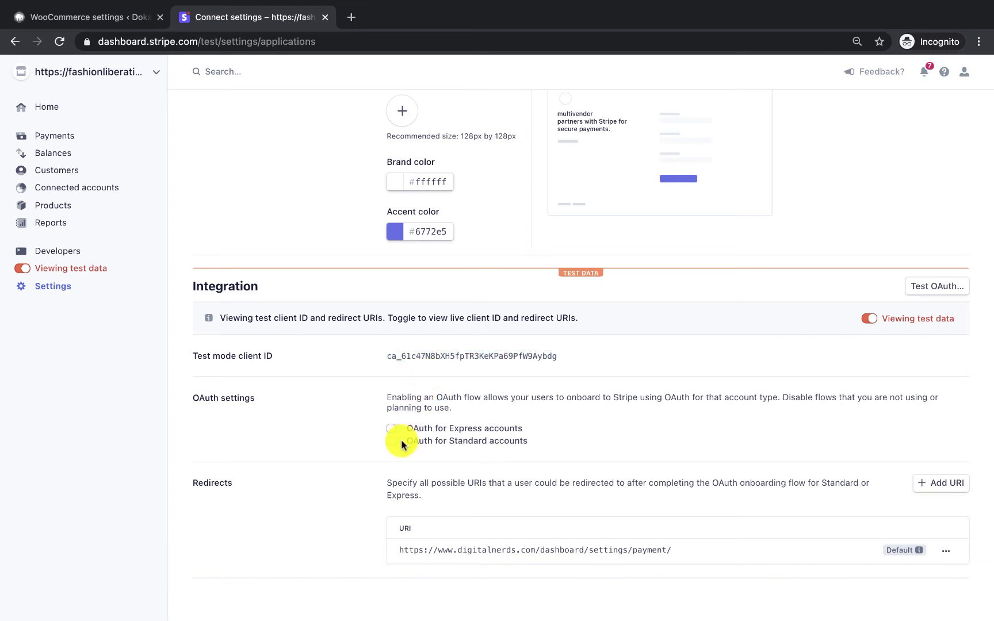
left_click(396, 442)
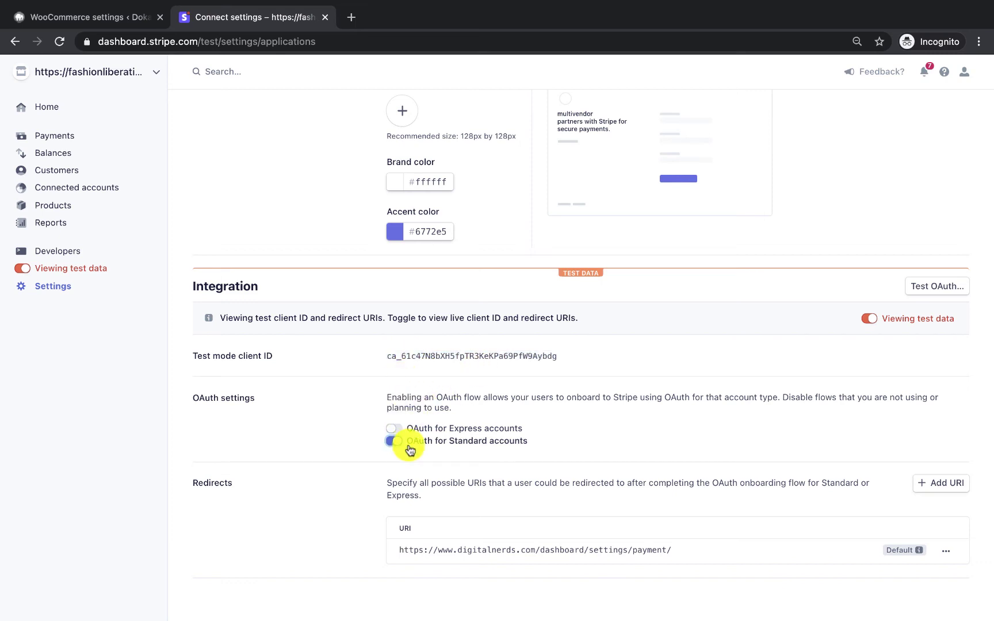
Paste the client ID into WooCommerce's Test Client ID field and save the settings
left_click(104, 19)
left_click(344, 500)
key("ctrl+v")
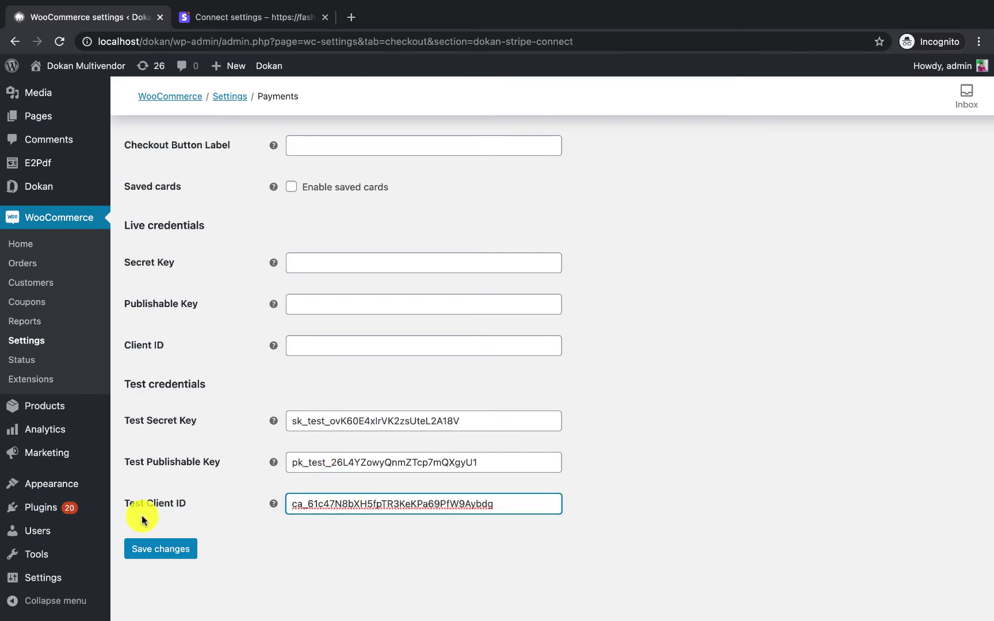
left_click(176, 551)
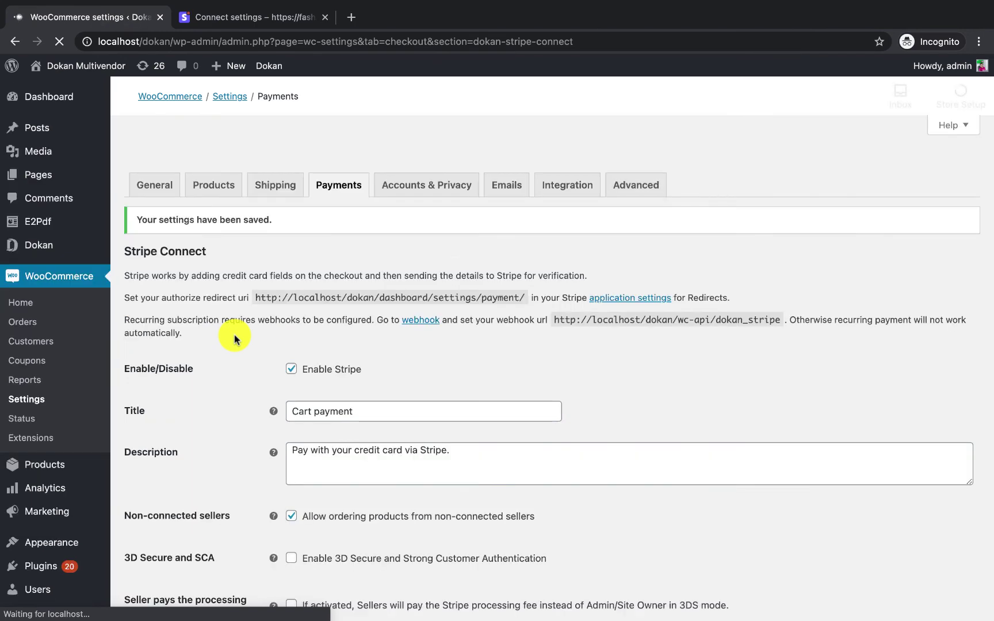
scroll(332, 458, "down", 3)
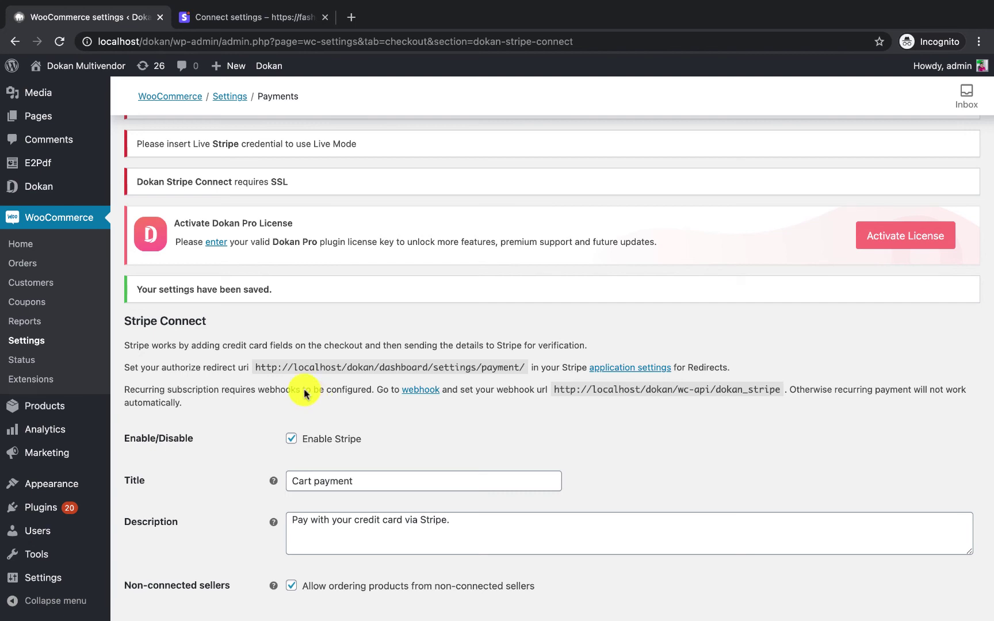
left_click_drag(280, 367, 524, 368)
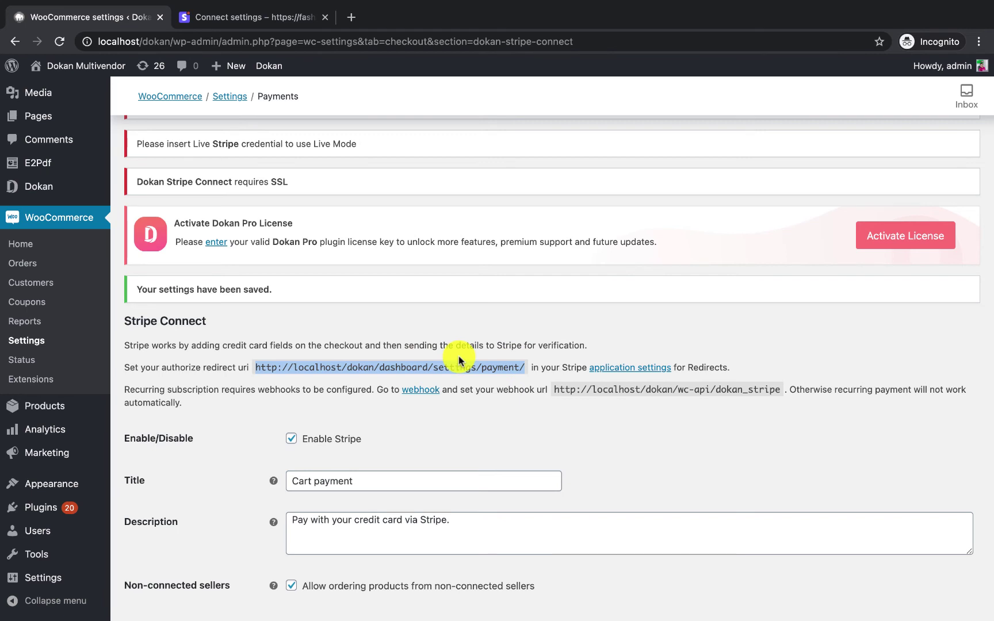
left_click(260, 17)
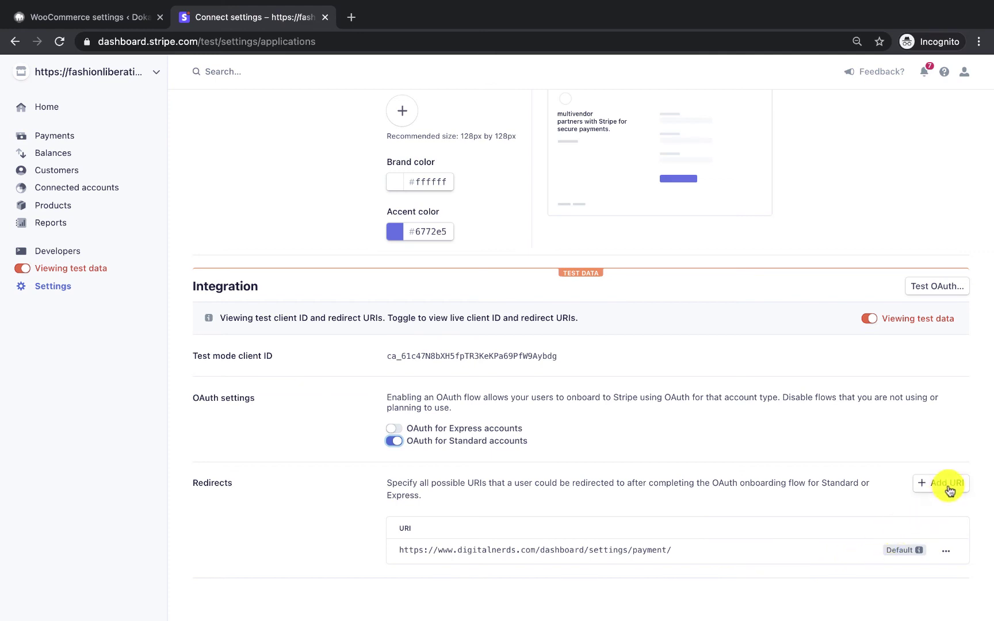
left_click(951, 554)
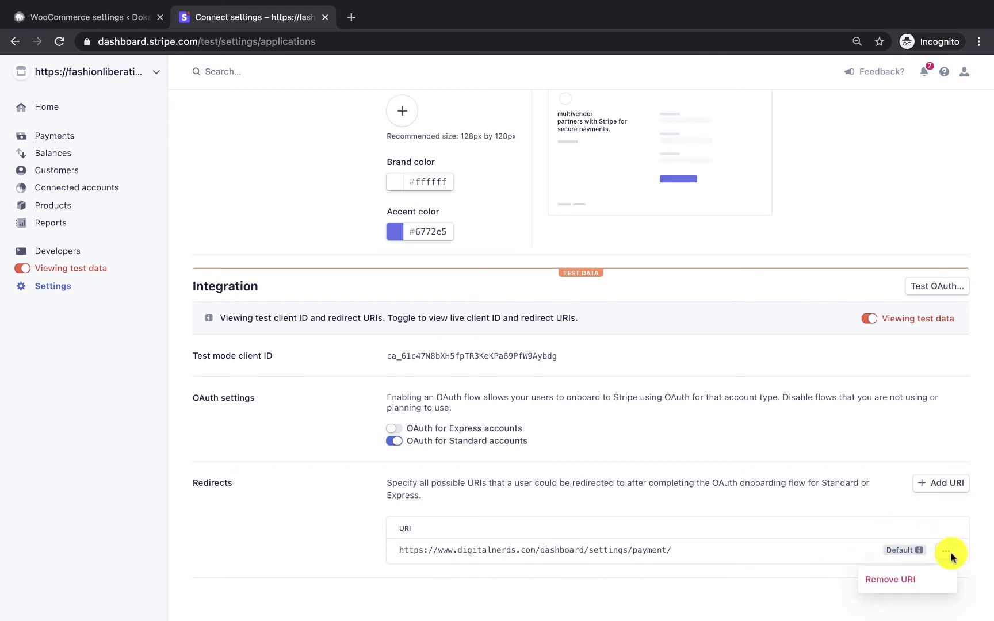
left_click(899, 593)
scroll(524, 460, "down", 5)
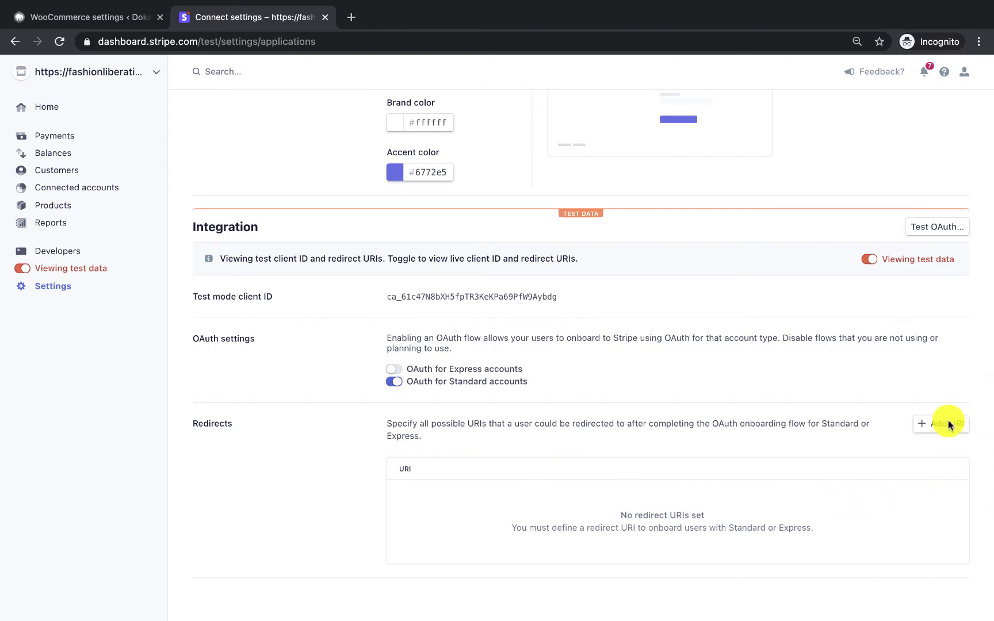
left_click(947, 429)
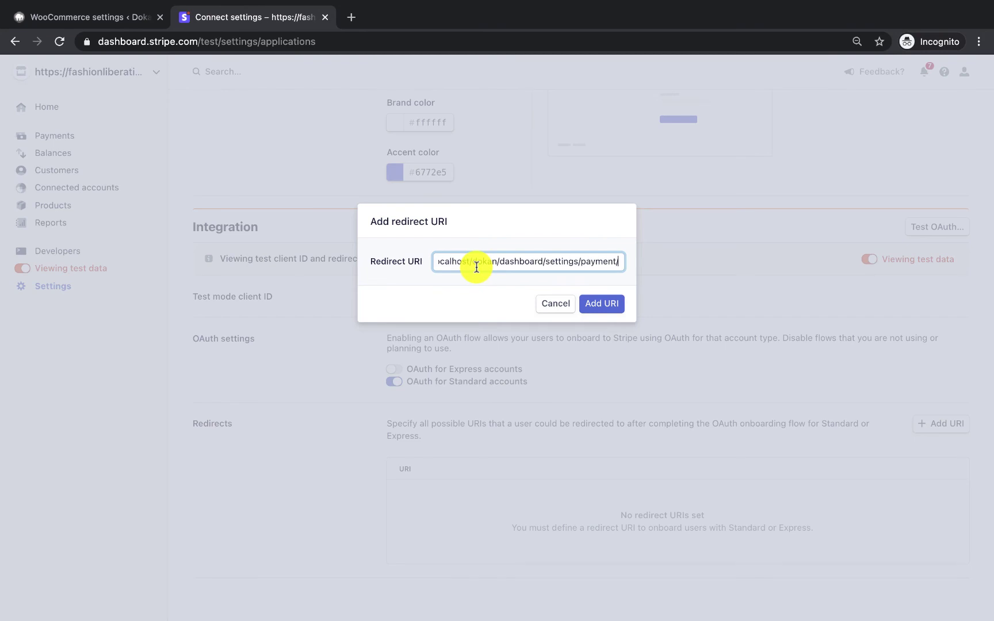
left_click(588, 311)
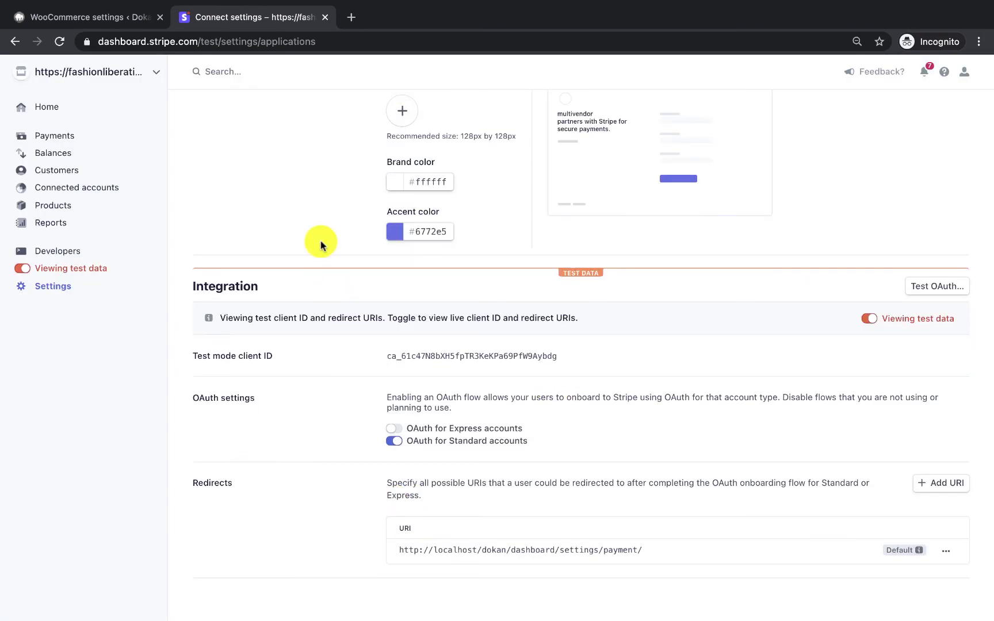
left_click(110, 18)
scroll(337, 413, "down", 8)
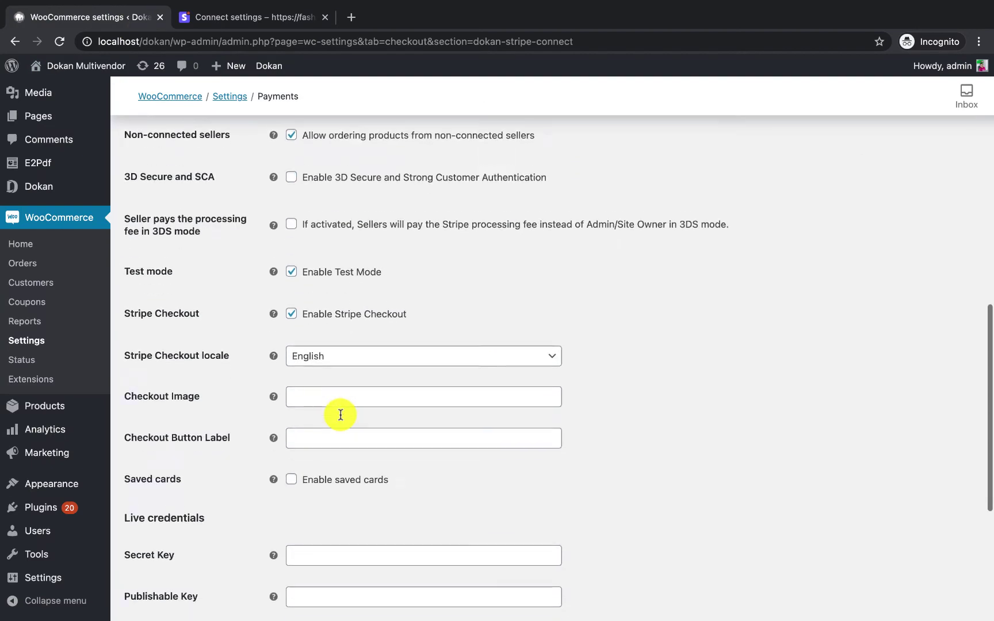
Check the test client ID against Stripe's settings, then save the Stripe Connect test credentials
scroll(403, 288, "down", 4)
scroll(382, 311, "down", 3)
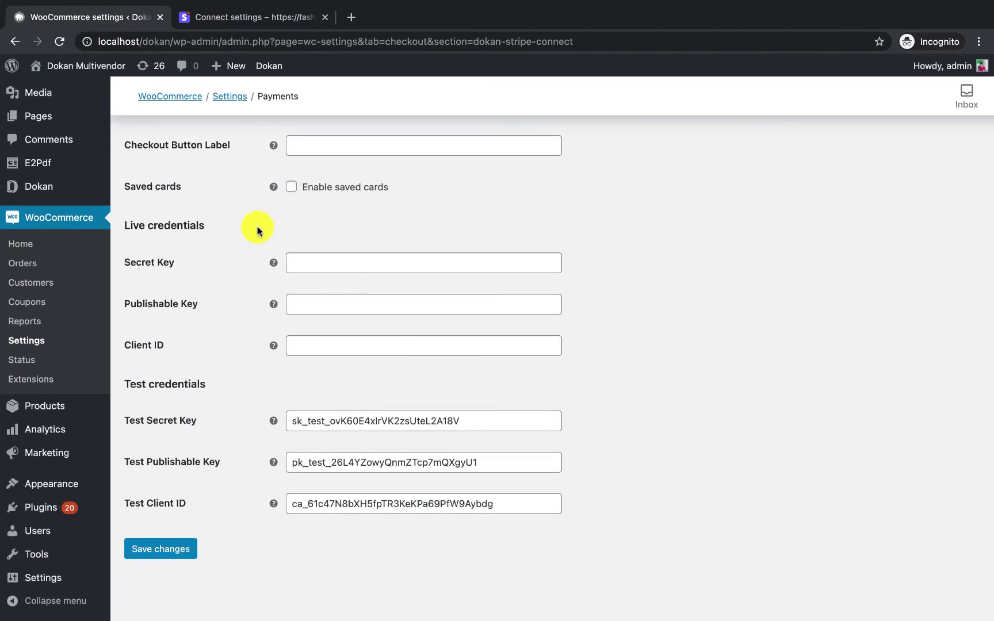
left_click(250, 17)
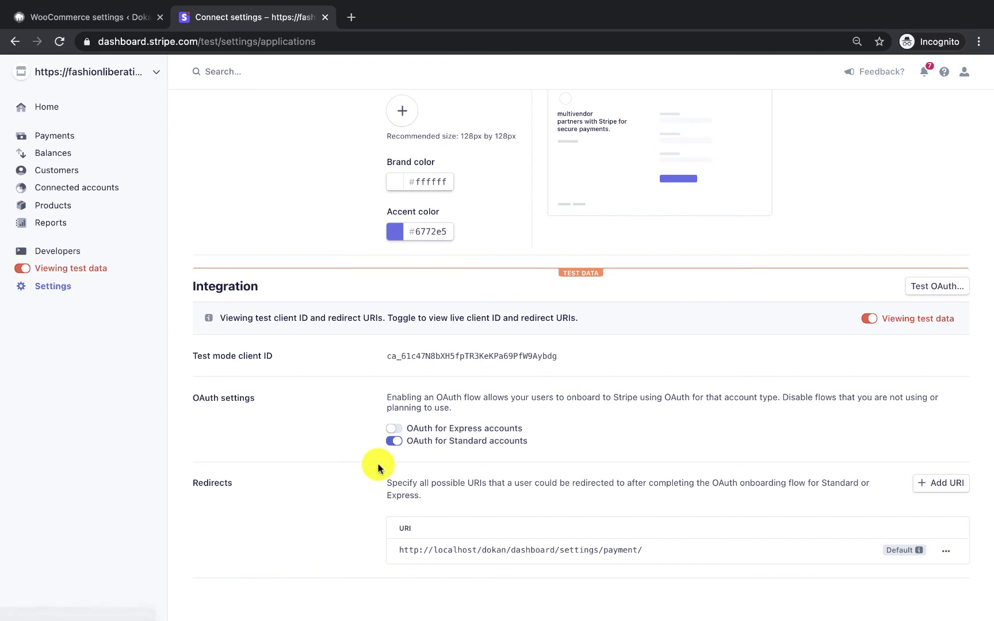
left_click(85, 17)
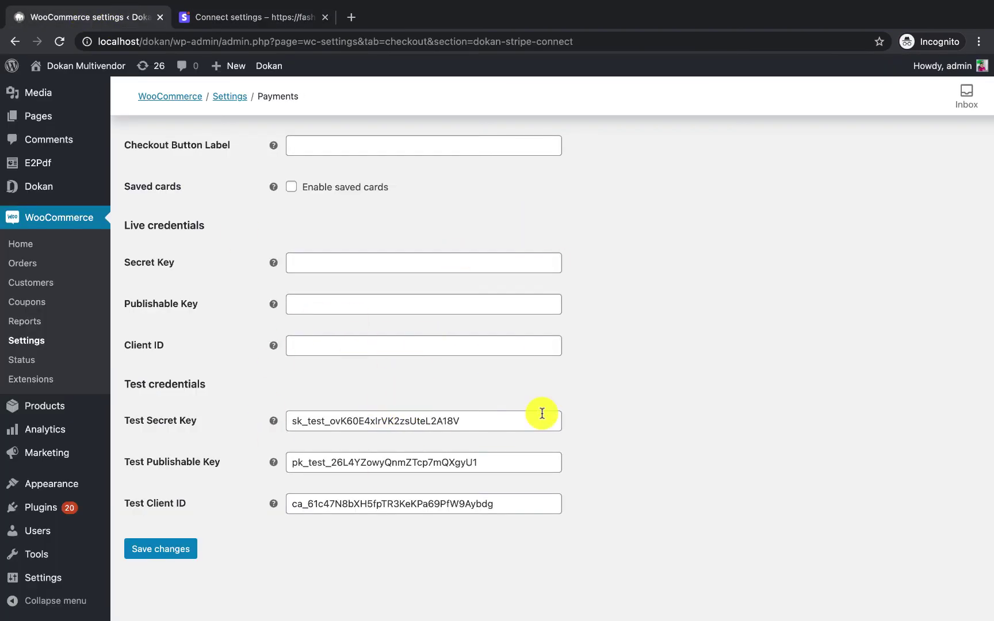
key("Return")
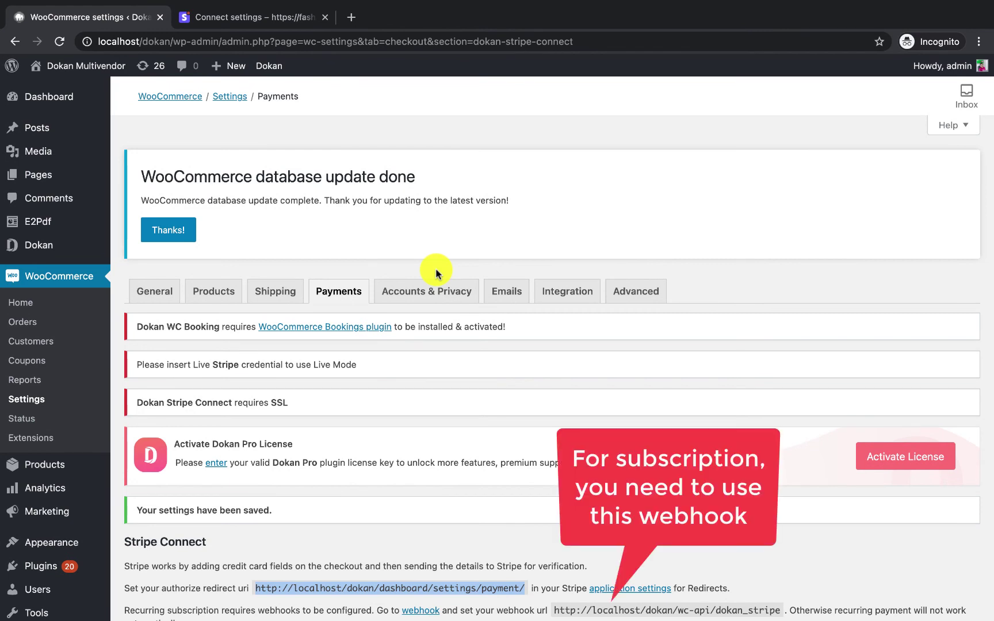
Switch To the Beer Fruites vendor from Dokan's Vendors list and close the Stripe tab
mouse_move(27, 245)
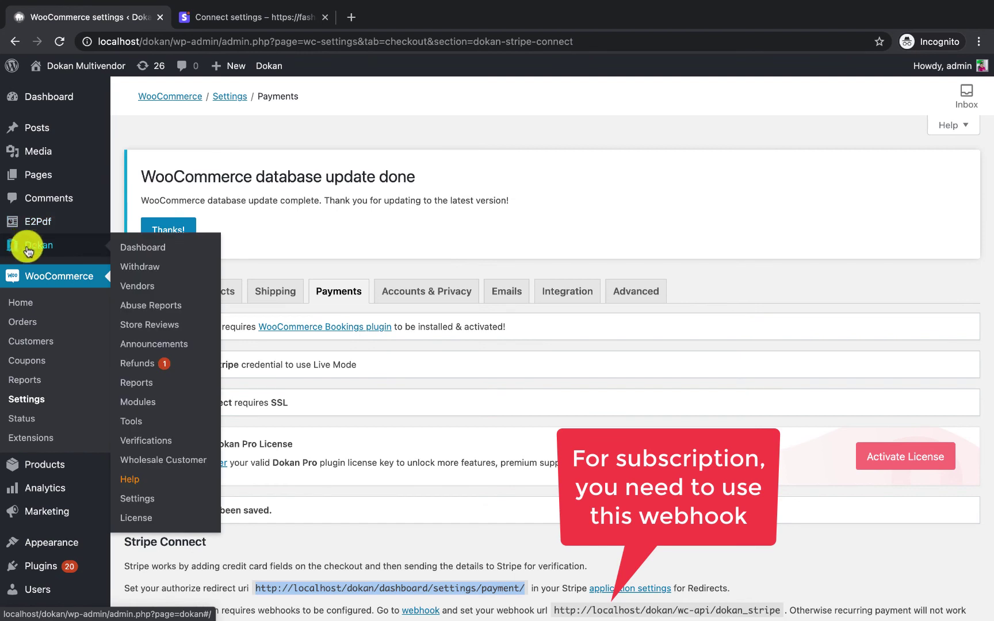
left_click(141, 269)
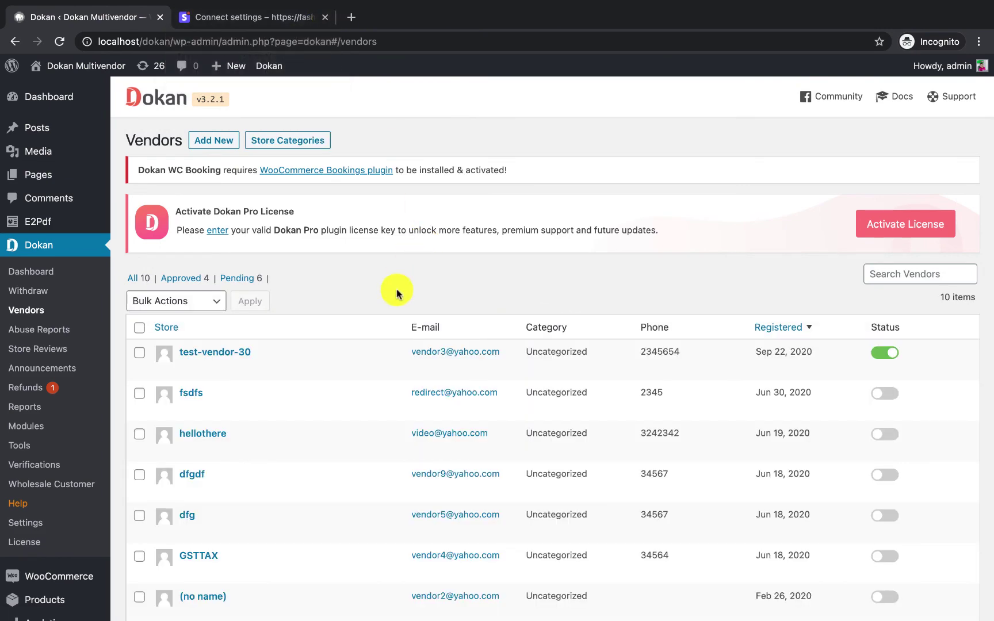
scroll(397, 294, "down", 2)
scroll(311, 344, "down", 4)
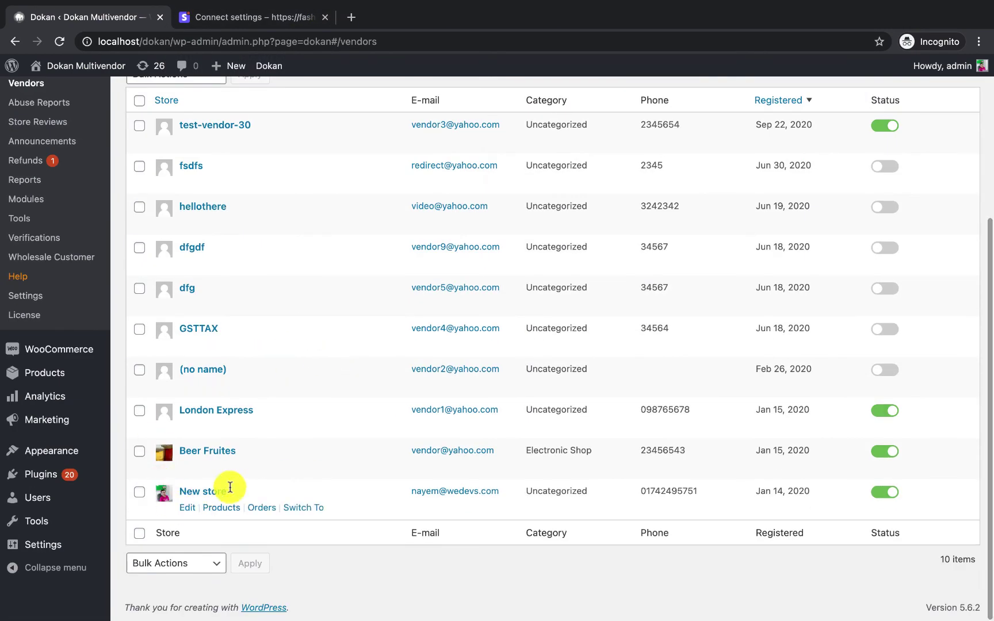
left_click(302, 468)
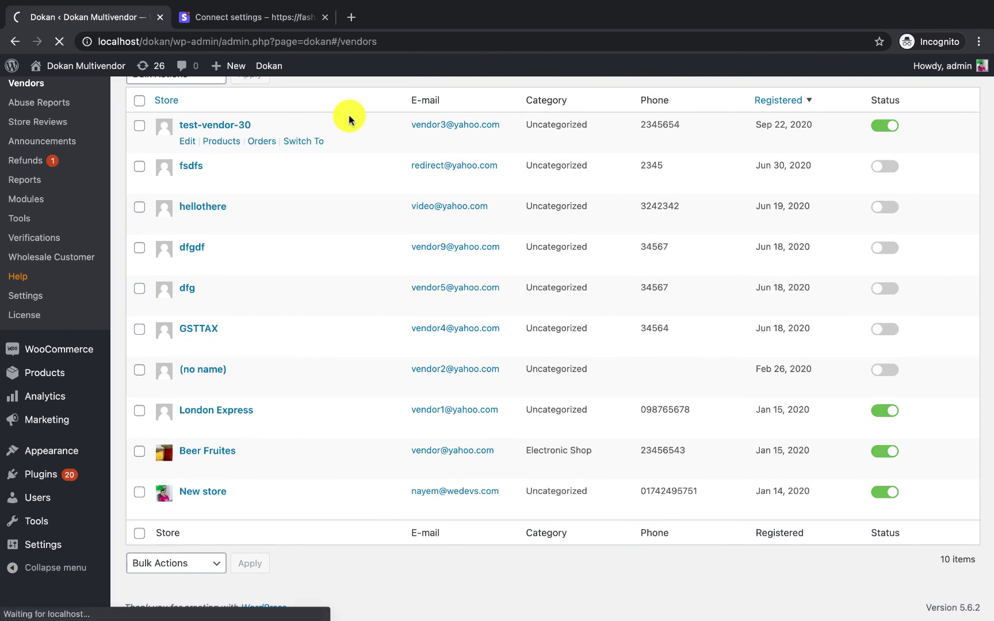
left_click(326, 18)
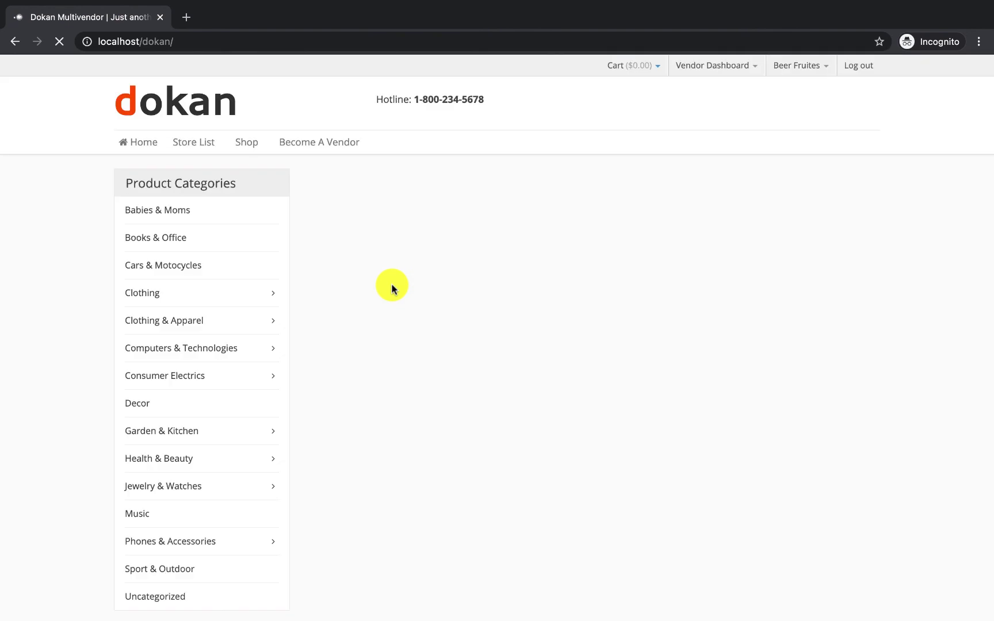
Start Connect with Stripe from the vendor dashboard's Settings > Payment section
left_click(730, 67)
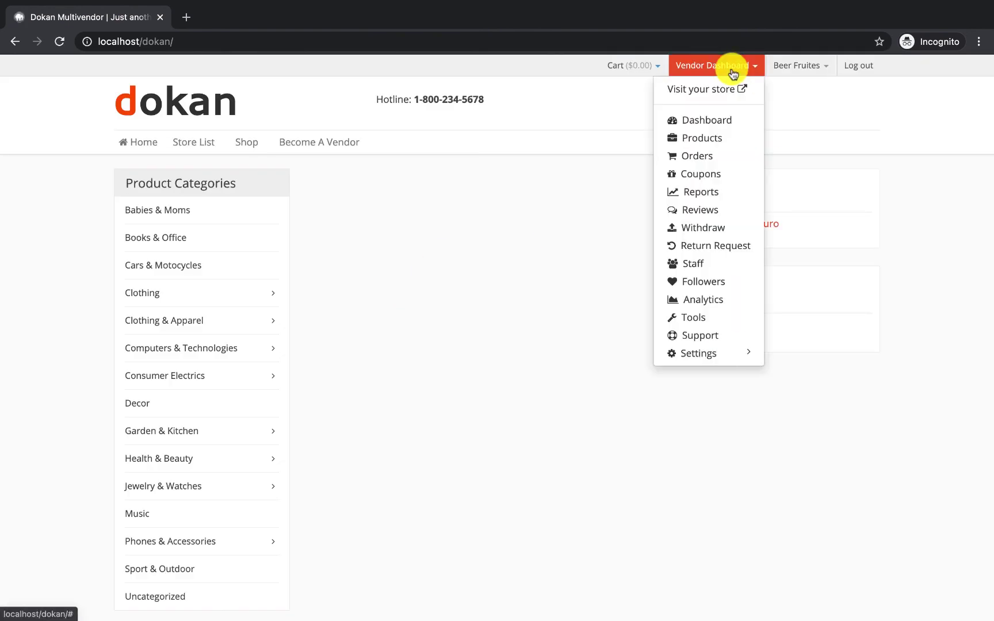
left_click(728, 352)
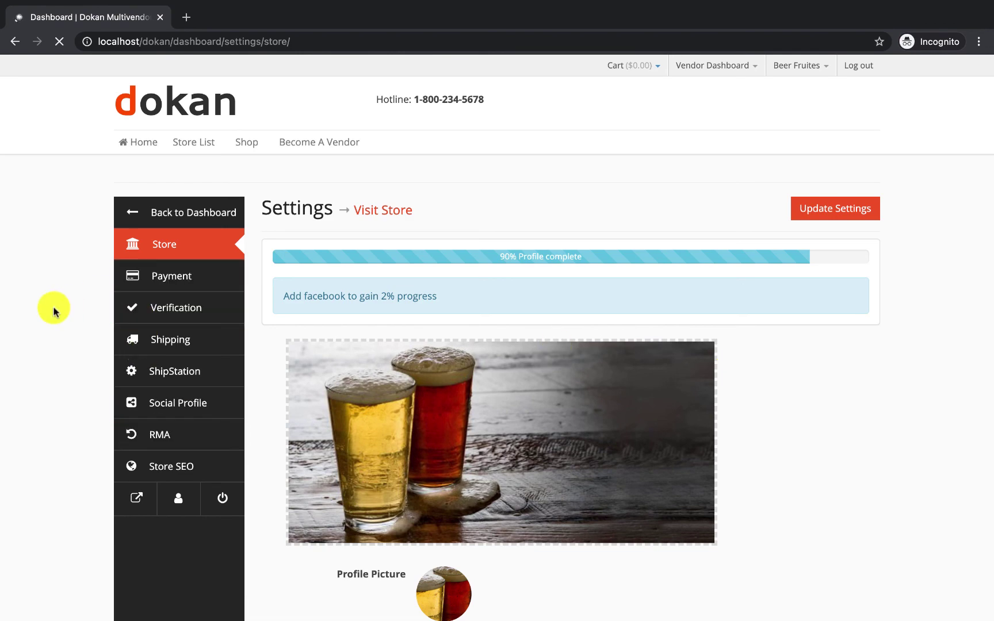
scroll(422, 215, "down", 7)
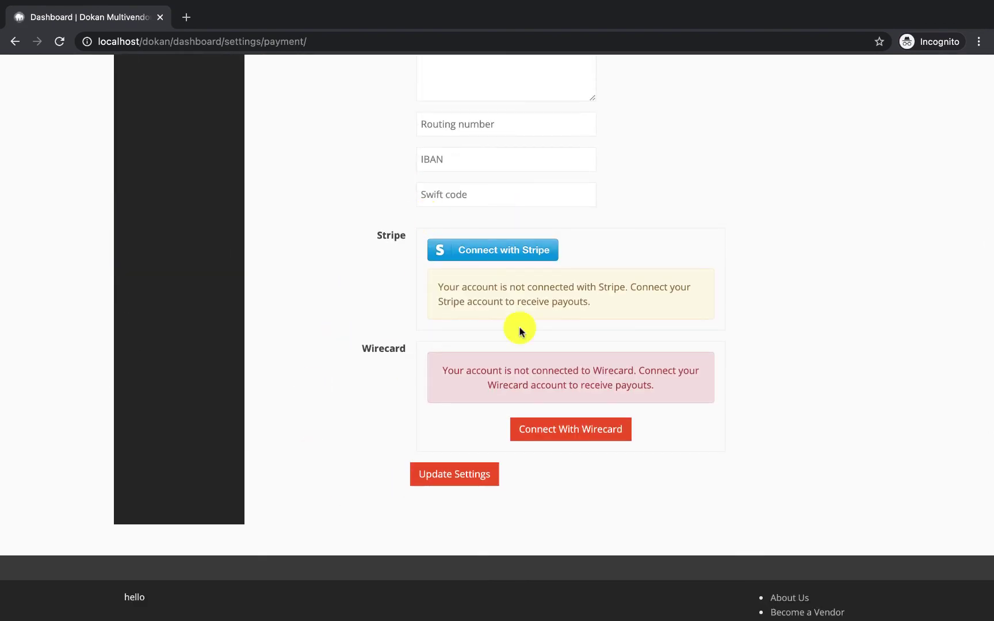
left_click(535, 252)
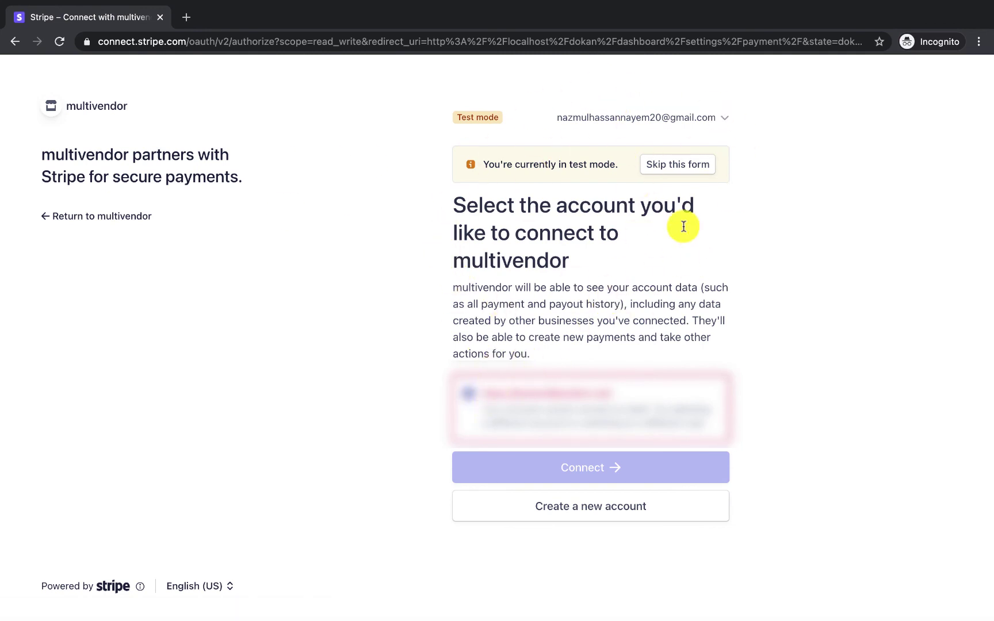
scroll(598, 282, "down", 1)
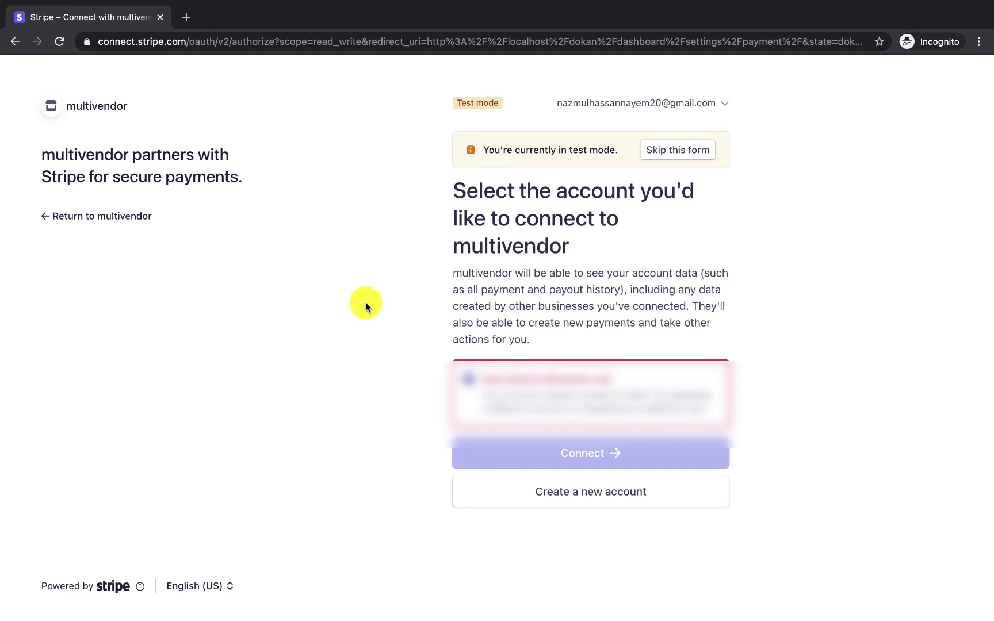